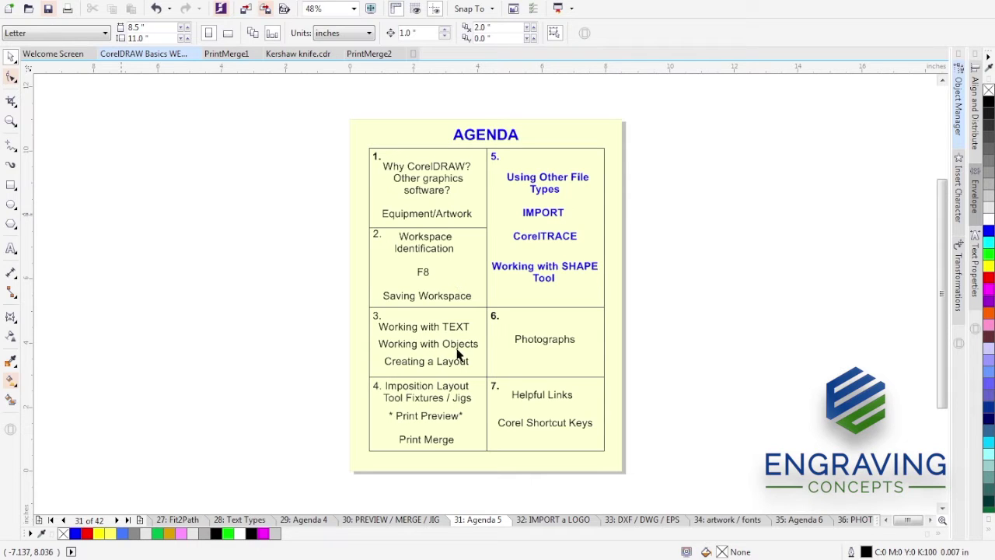
# Go to the IMPORT a LOGO page and switch the view to Wireframe.
pyautogui.click(535, 519)
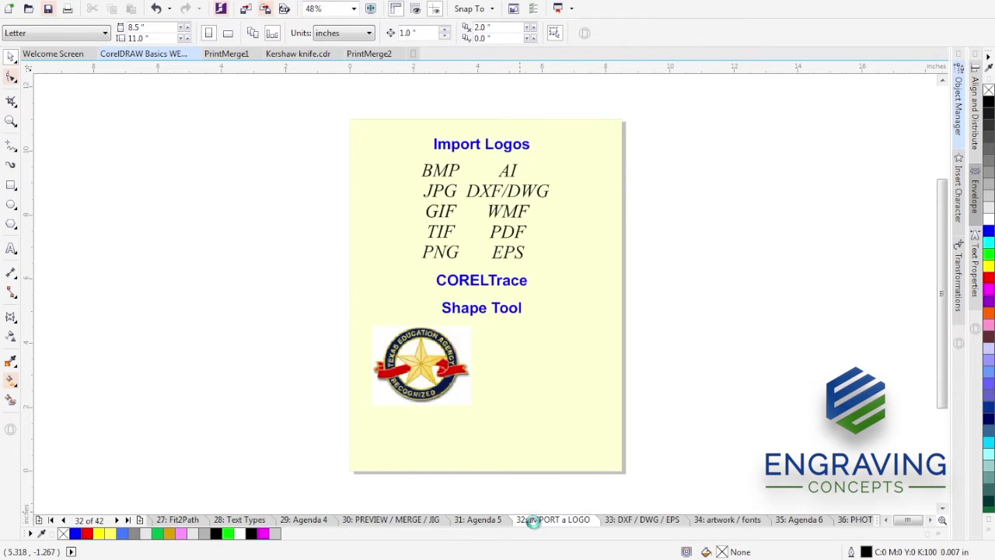
pyautogui.click(439, 173)
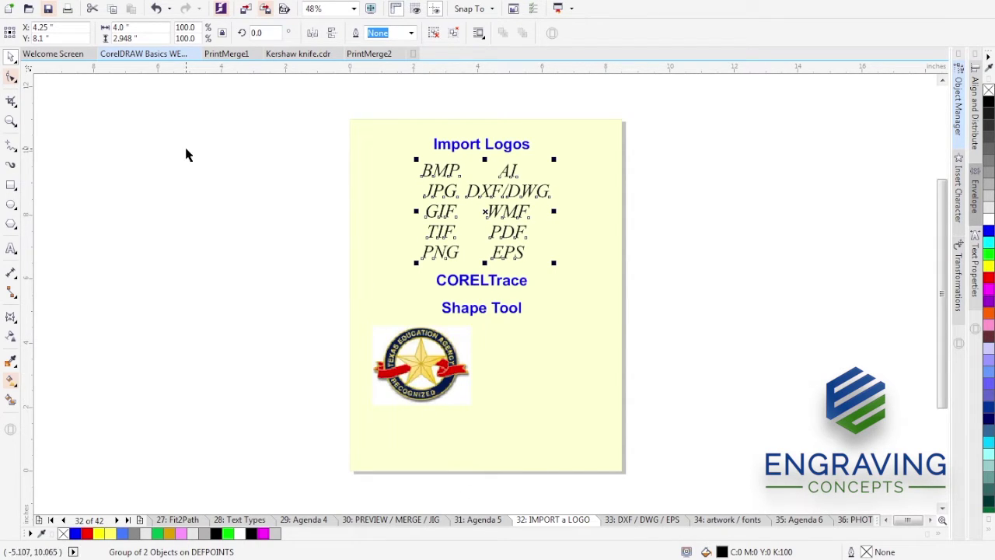
pyautogui.click(70, 3)
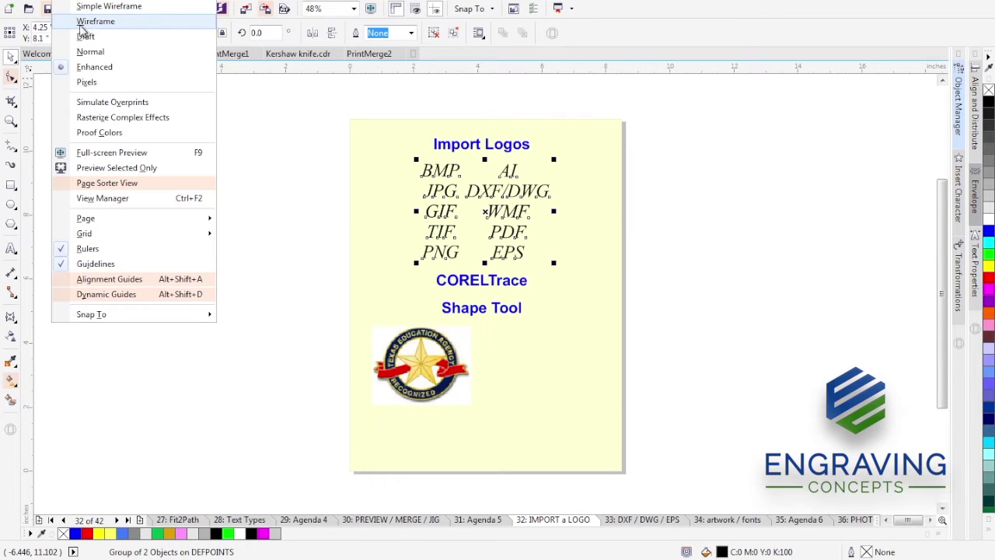
pyautogui.click(80, 24)
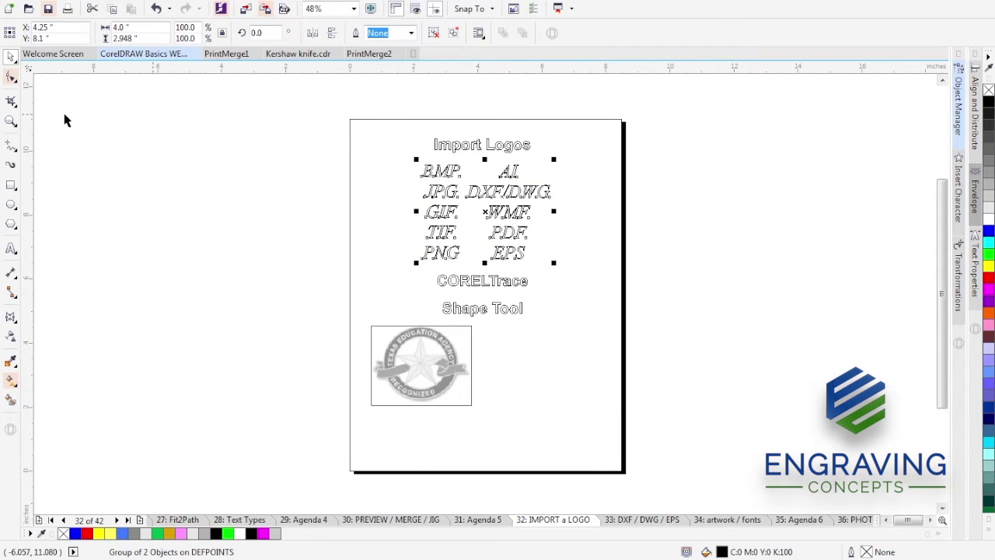
# Zoom in on the top of the logo, then restore Enhanced view and the whole page.
pyautogui.click(10, 120)
pyautogui.moveTo(406, 323); pyautogui.dragTo(484, 361)
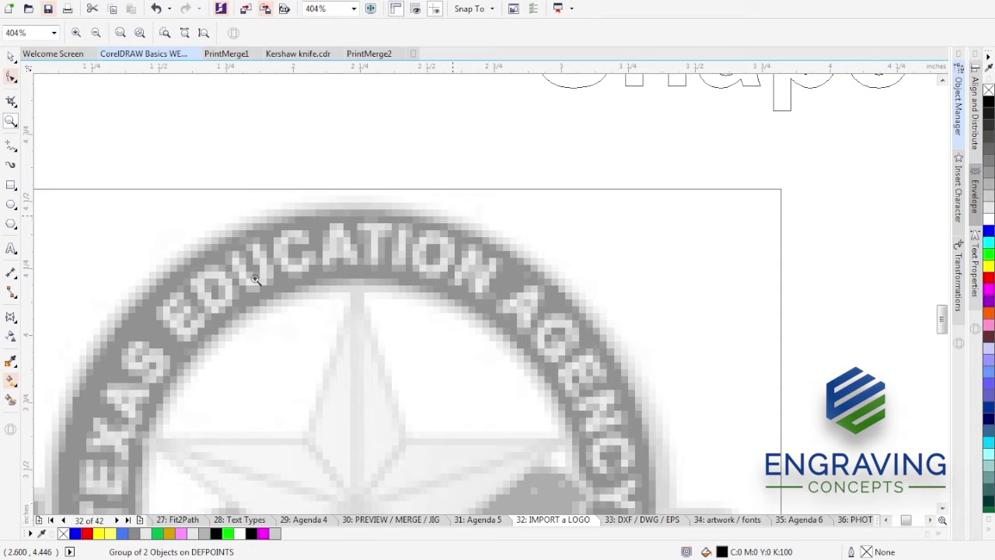
pyautogui.click(68, 1)
pyautogui.click(86, 68)
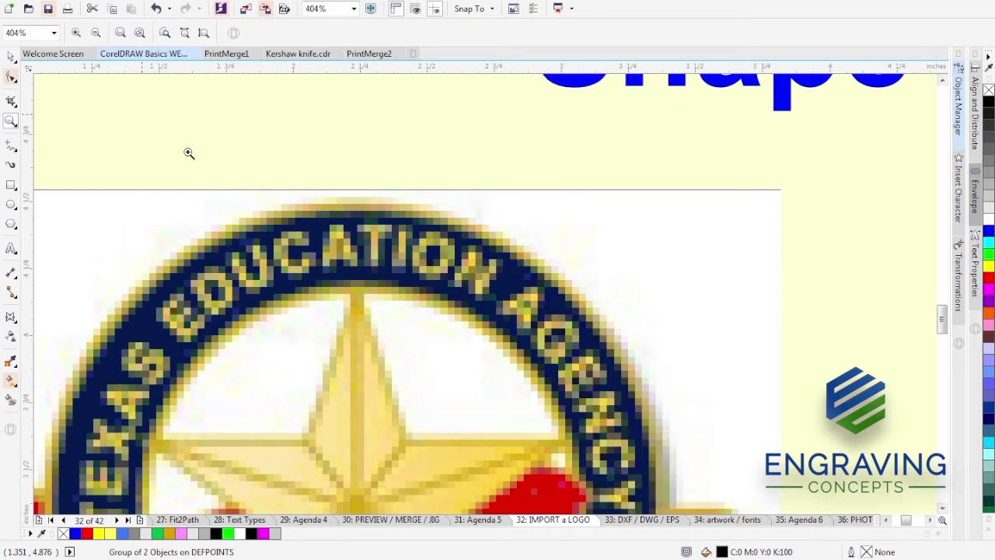
pyautogui.hotkey('shift', 'F4')
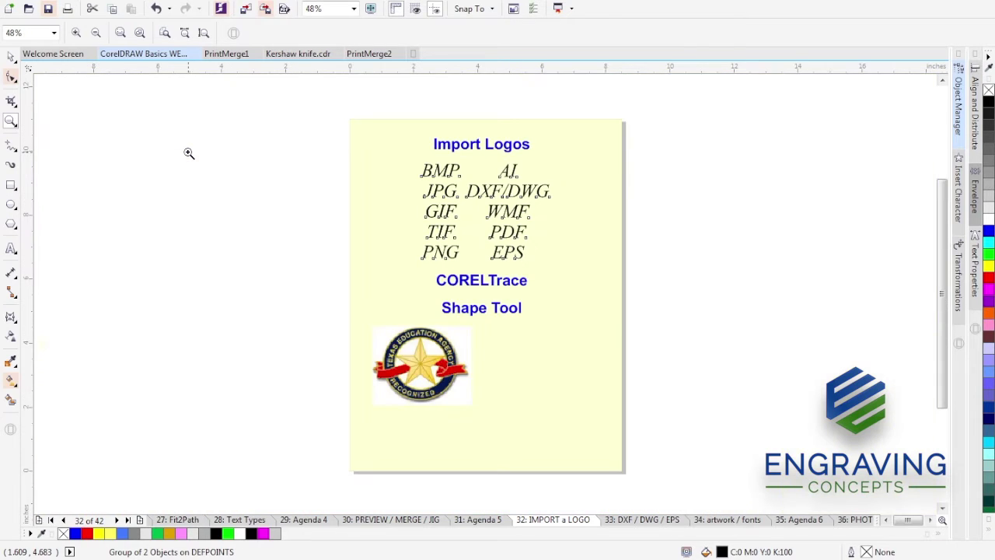
pyautogui.press('space')
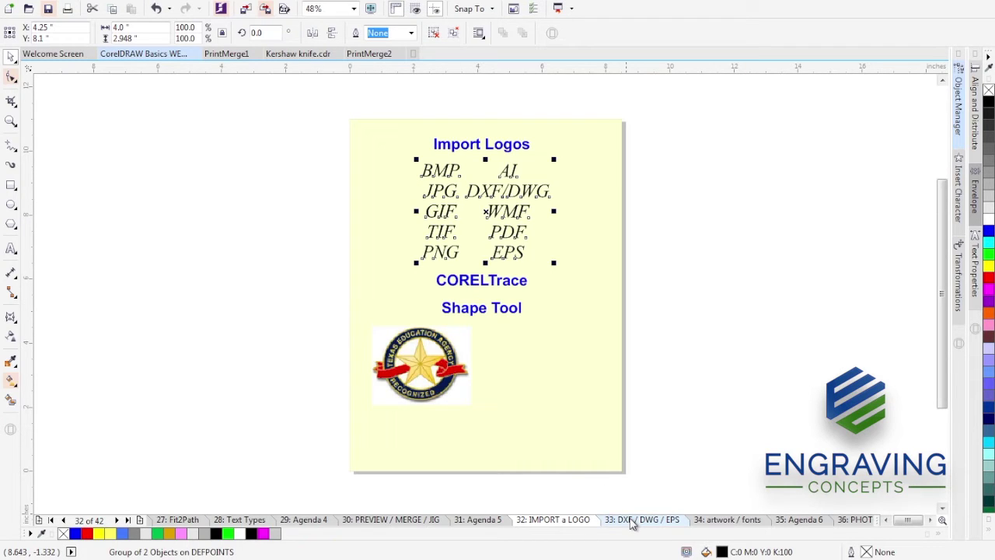
# Import SHUTTLE.jpg and place it beside the Batman label on the DXF / DWG / EPS page.
pyautogui.click(631, 523)
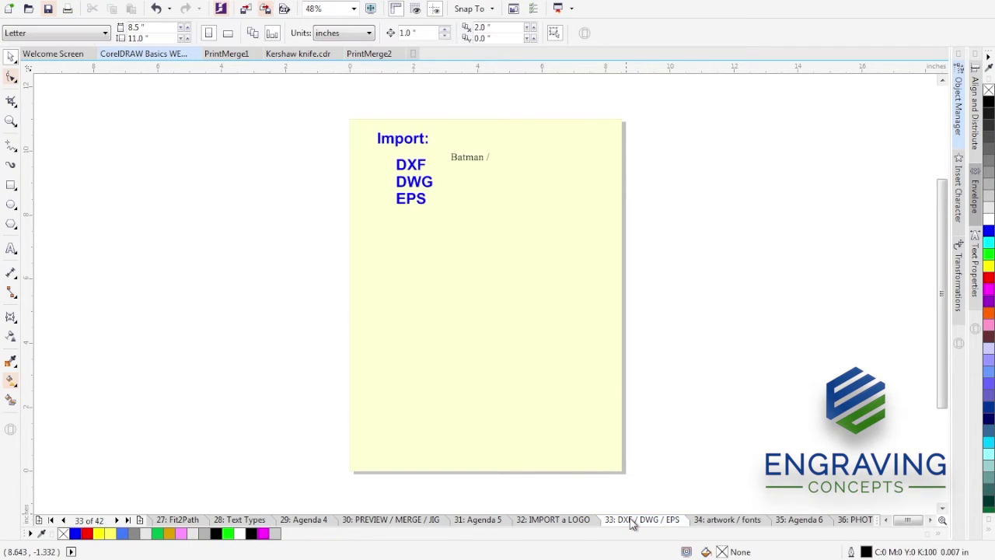
pyautogui.click(245, 9)
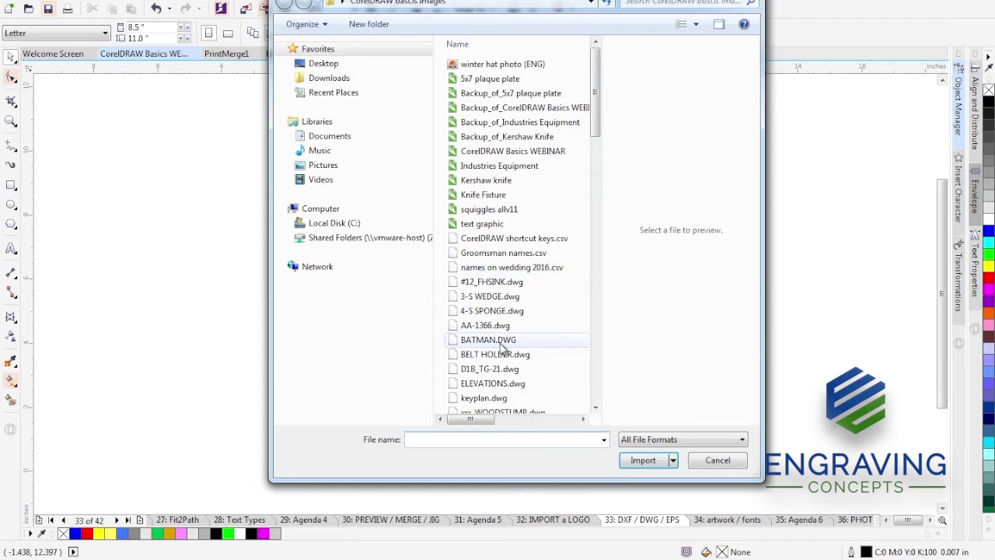
pyautogui.click(478, 253)
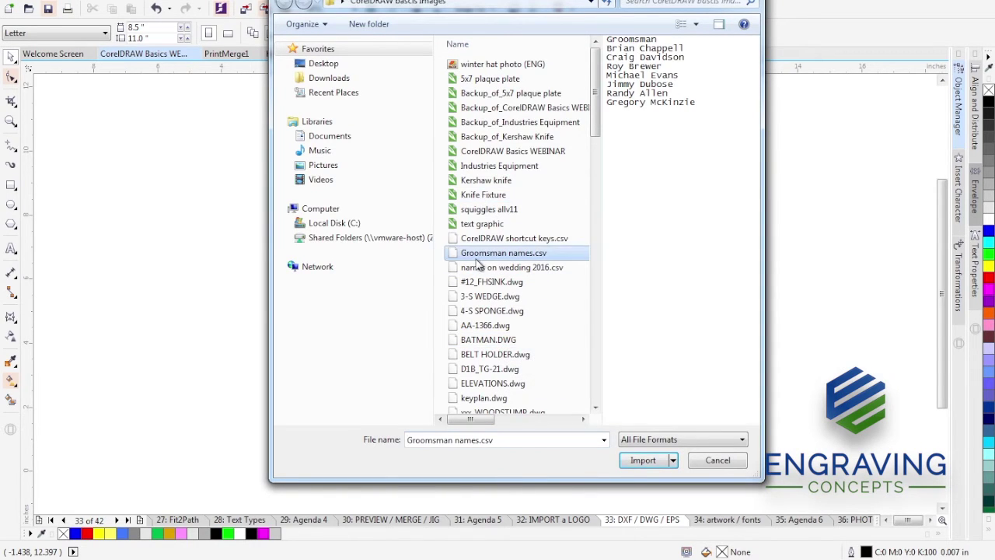
pyautogui.scroll(-9, 478, 257)
pyautogui.scroll(-9, 478, 264)
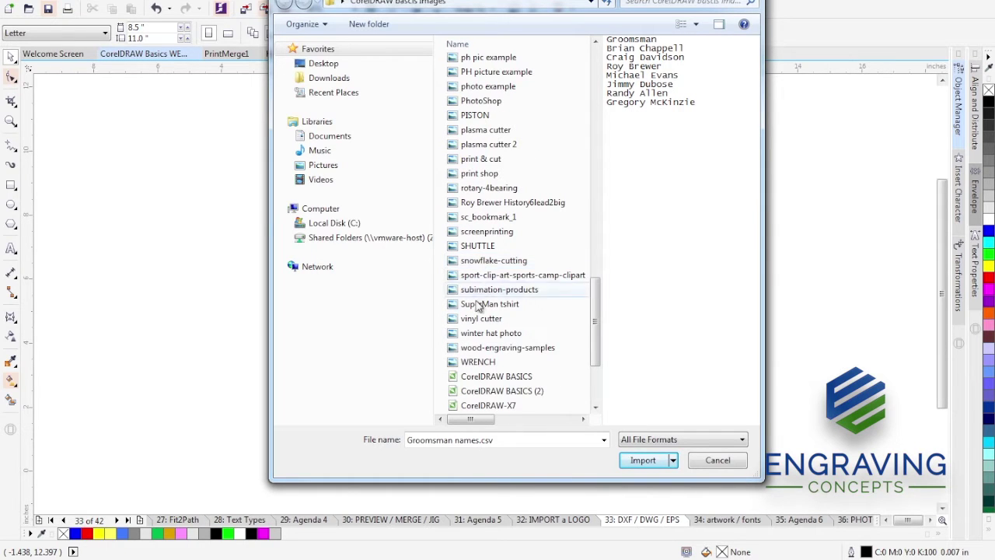
pyautogui.doubleClick(476, 247)
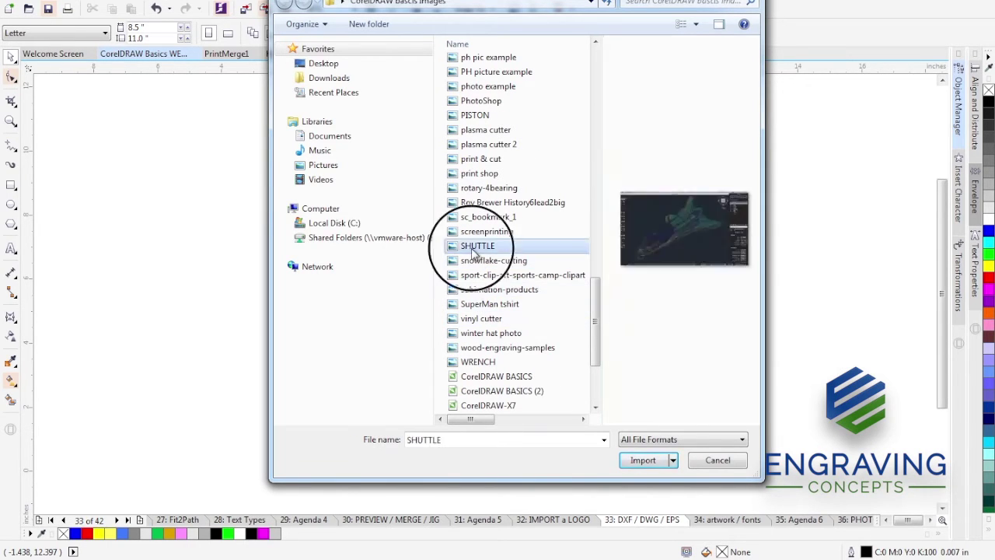
pyautogui.moveTo(550, 246); pyautogui.dragTo(613, 307)
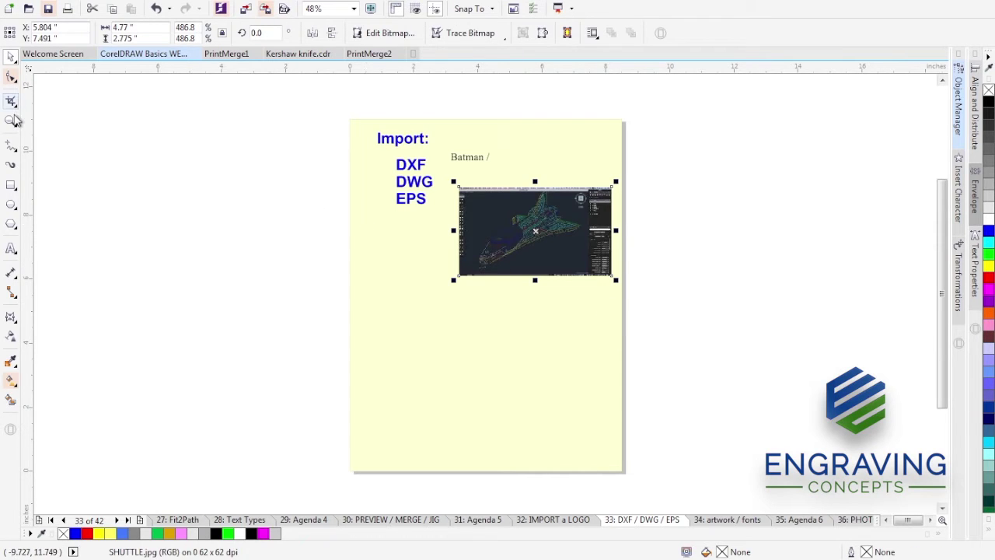
# Zoom in on the shuttle picture, then zoom back out to the page.
pyautogui.click(11, 120)
pyautogui.moveTo(450, 183); pyautogui.dragTo(615, 289)
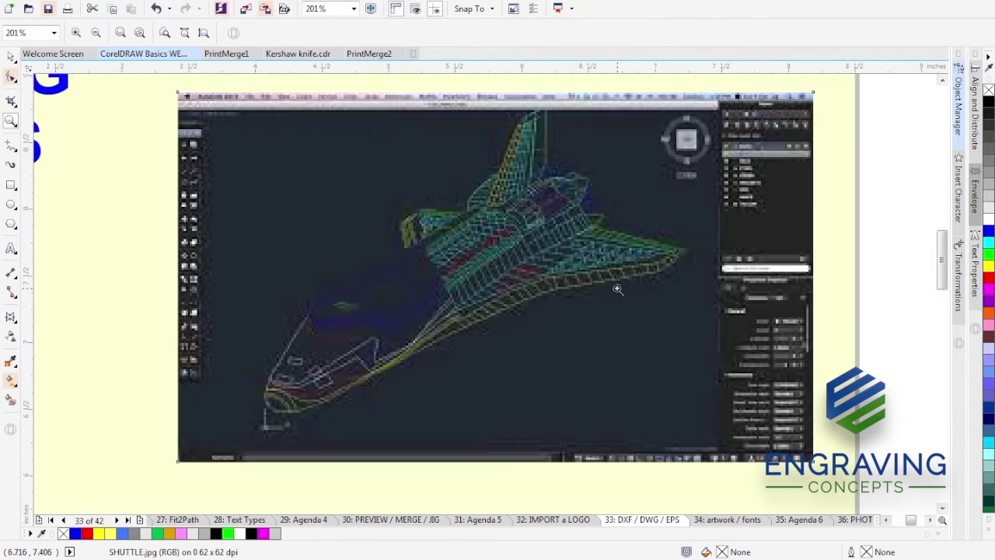
pyautogui.rightClick(516, 269)
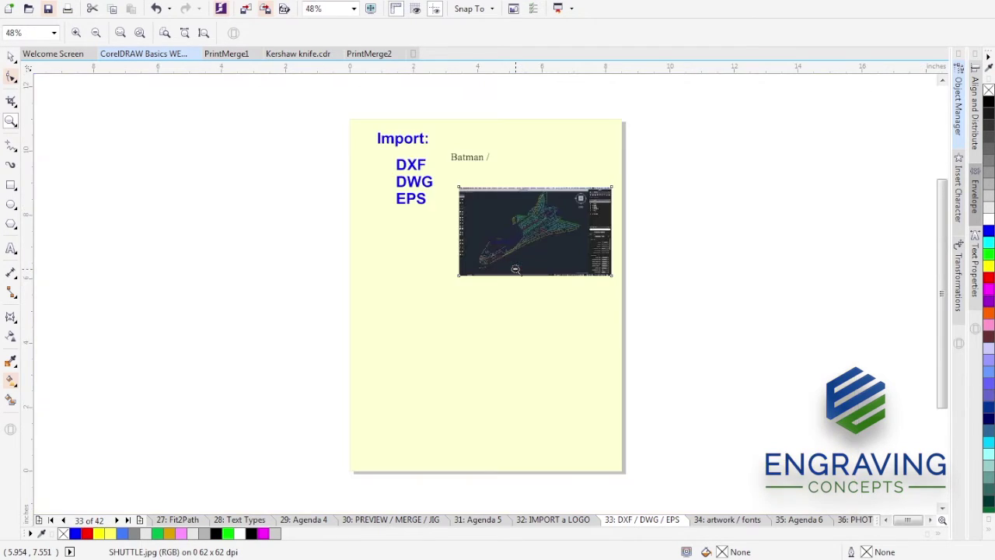
pyautogui.press('space')
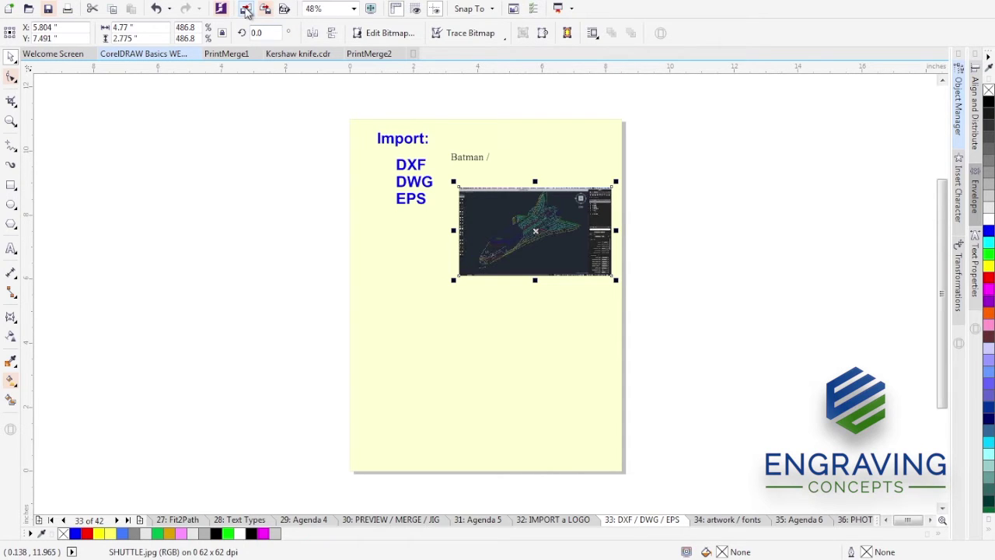
# Import BATMAN.DWG with English units (1 unit = 1 inch) at 1:1 scale.
pyautogui.click(246, 9)
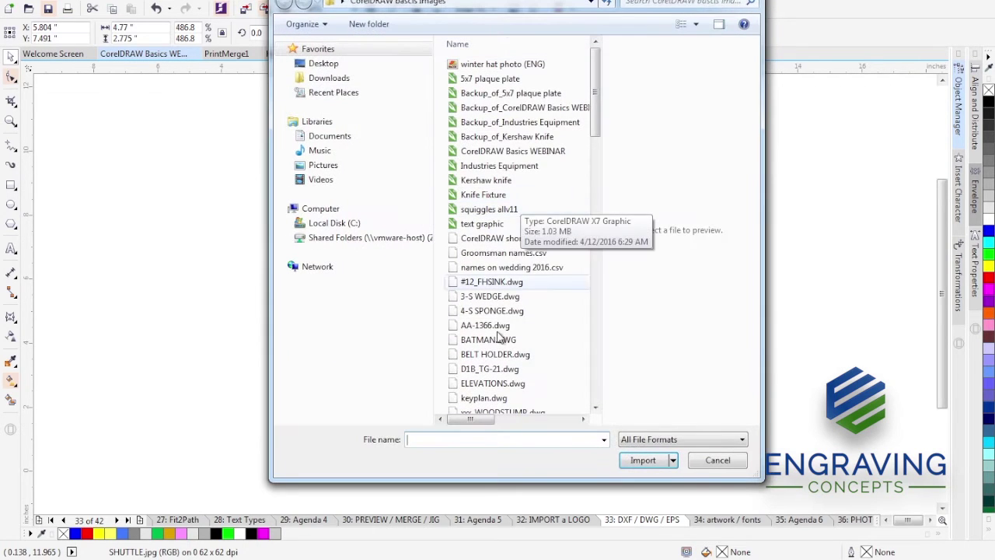
pyautogui.click(498, 340)
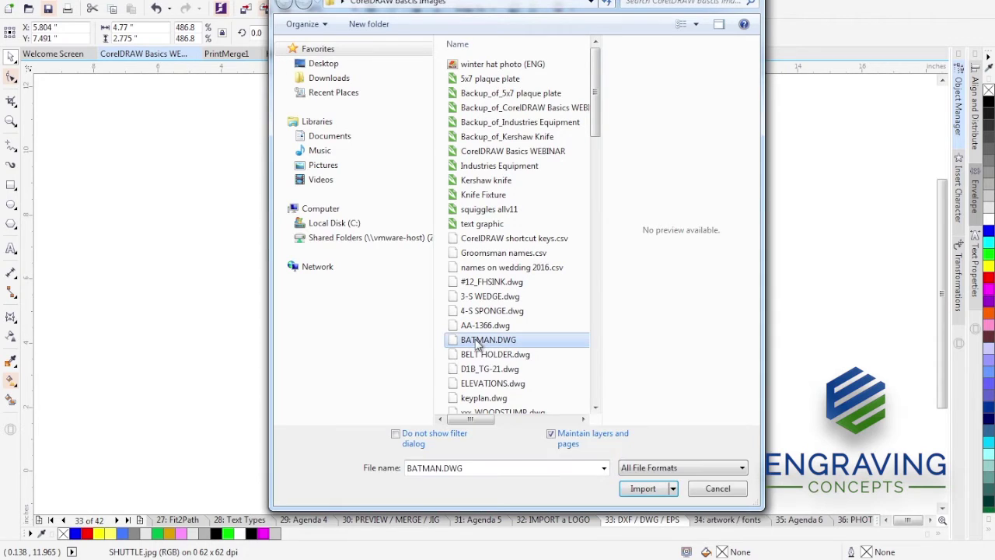
pyautogui.click(642, 488)
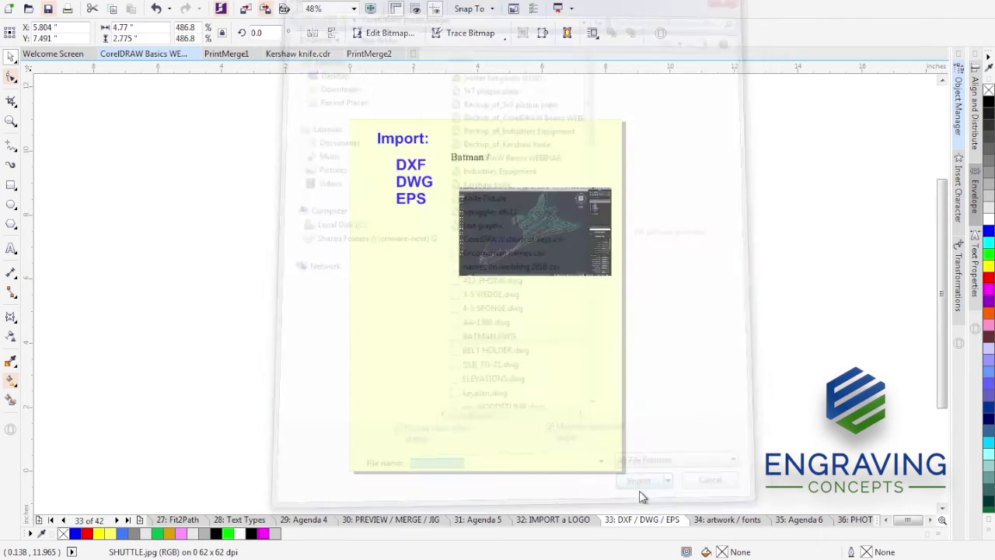
pyautogui.moveTo(459, 139)
pyautogui.mouseDown()
pyautogui.moveTo(317, 139)
pyautogui.moveTo(210, 101)
pyautogui.moveTo(190, 115)
pyautogui.mouseUp()
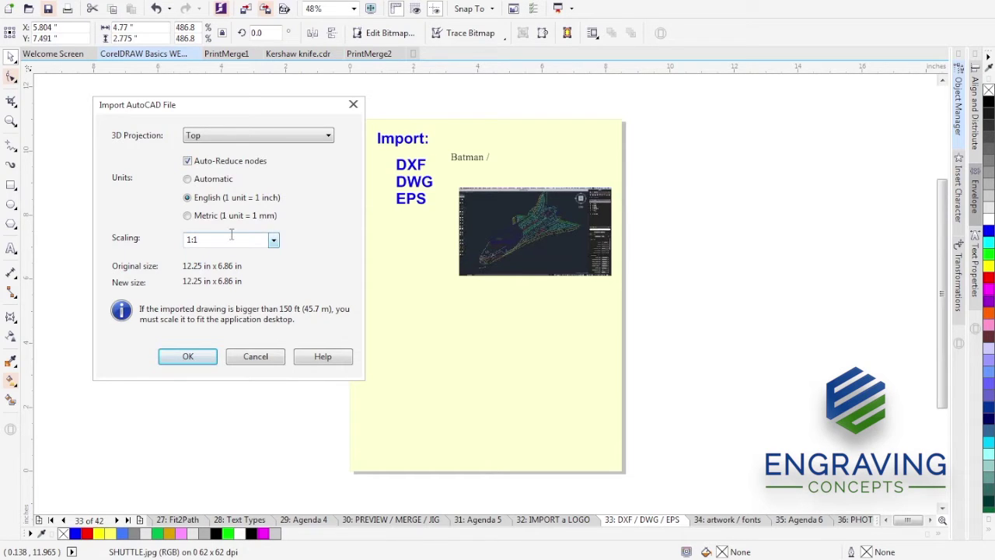
pyautogui.click(186, 180)
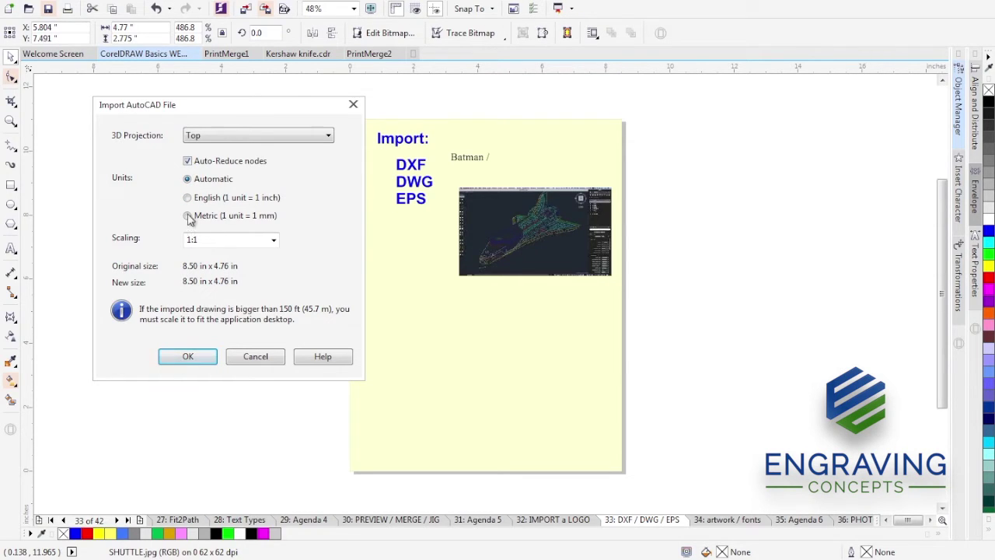
pyautogui.click(188, 198)
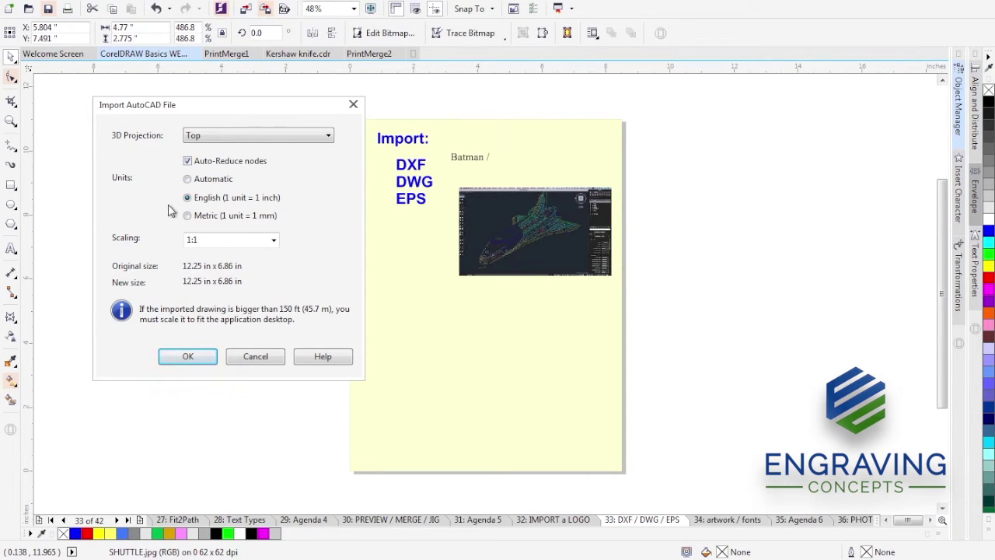
pyautogui.click(188, 359)
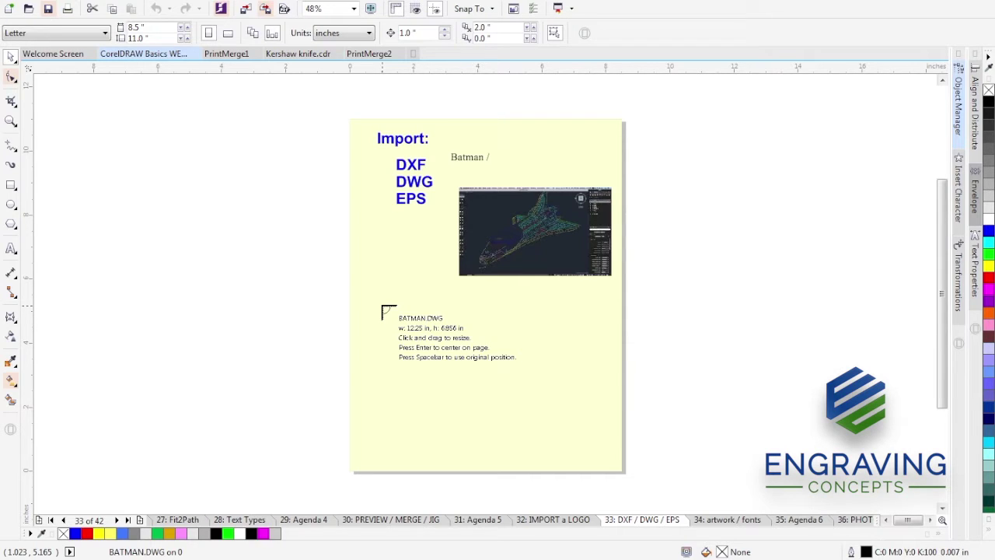
# Place the Batman drawing, then drag it left so it straddles the page's left edge.
pyautogui.press('Return')
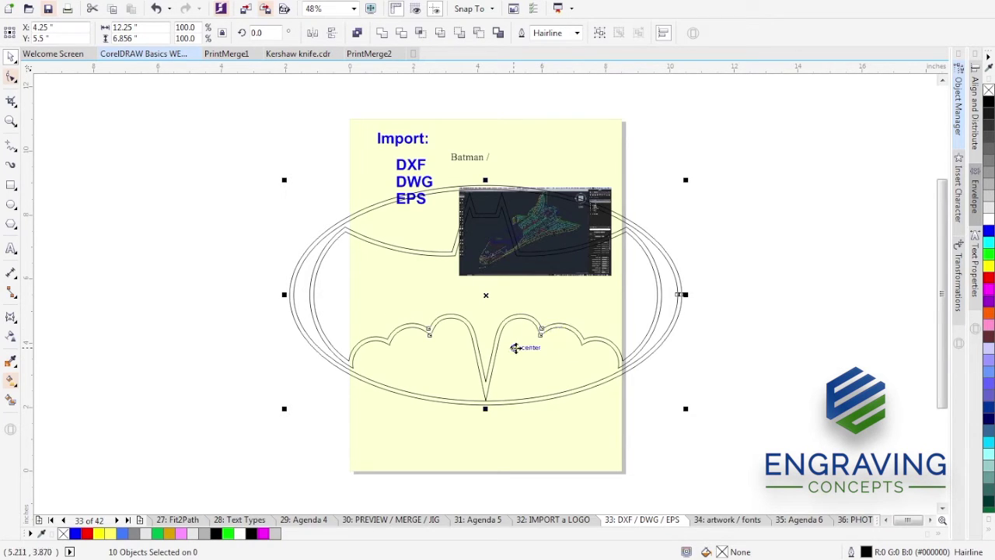
pyautogui.moveTo(486, 295)
pyautogui.mouseDown()
pyautogui.moveTo(406, 342)
pyautogui.moveTo(311, 357)
pyautogui.moveTo(286, 341)
pyautogui.mouseUp()
pyautogui.click(271, 169)
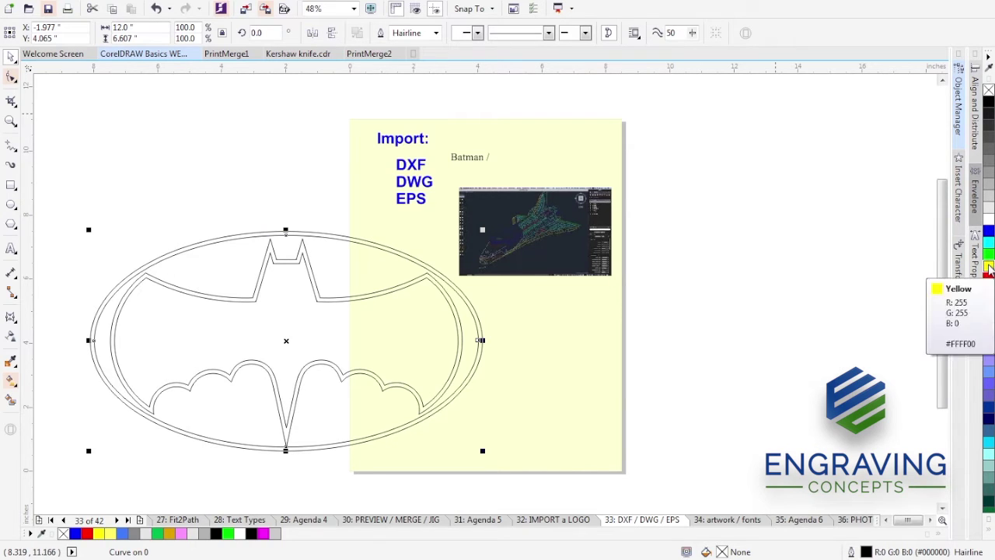
# Give the oval ring a yellow outline and the Batman shape a red outline.
pyautogui.rightClick(988, 267)
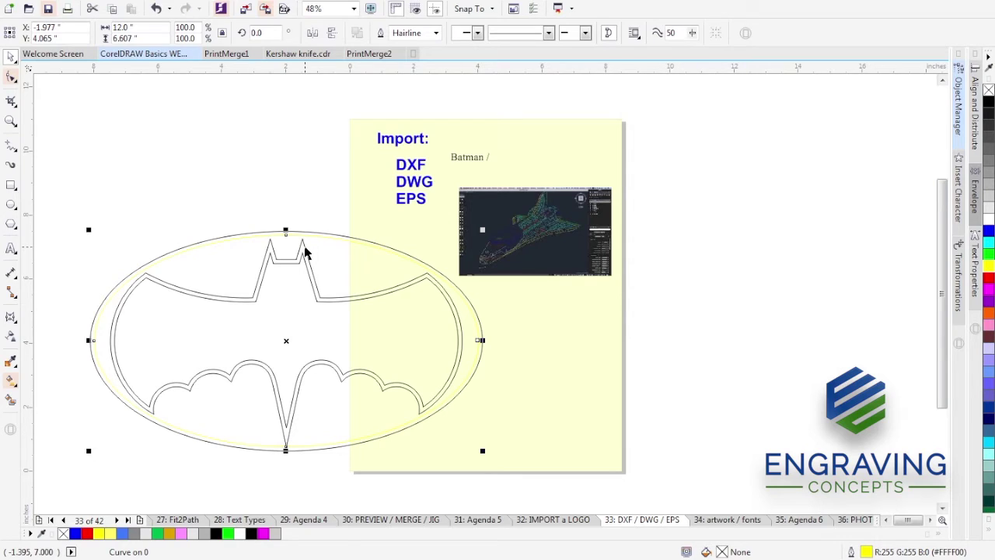
pyautogui.click(304, 247)
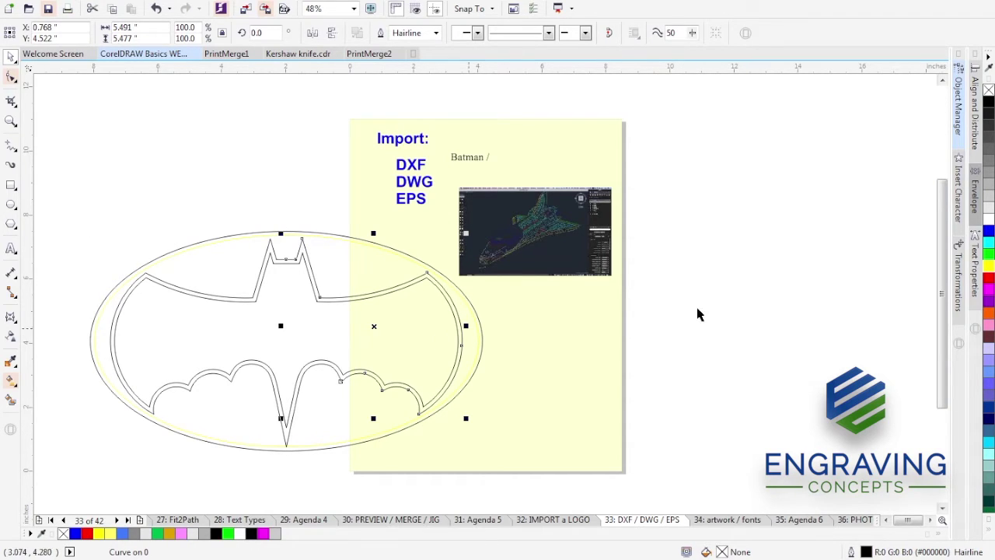
pyautogui.rightClick(988, 280)
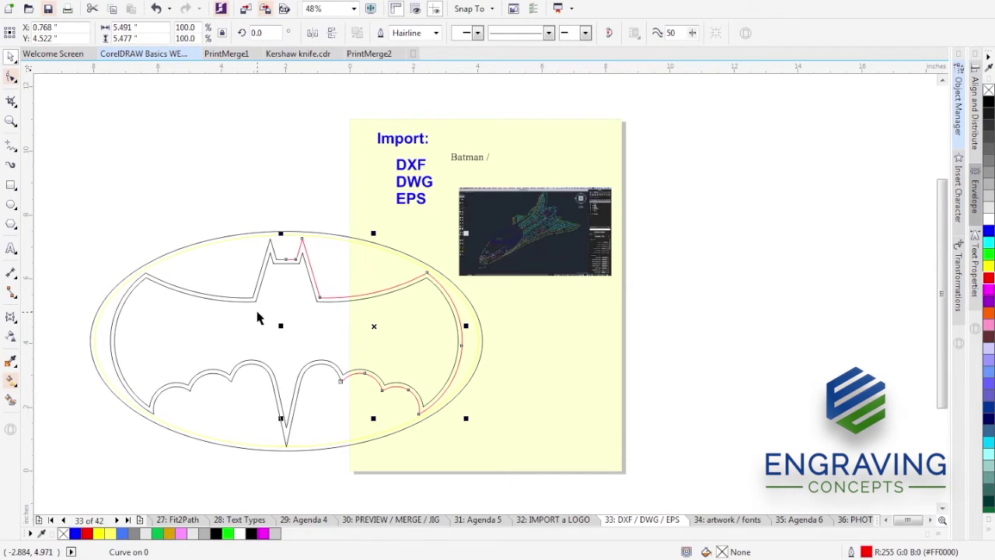
# Test moving and black-filling the Batman halves, undoing both changes.
pyautogui.click(278, 268)
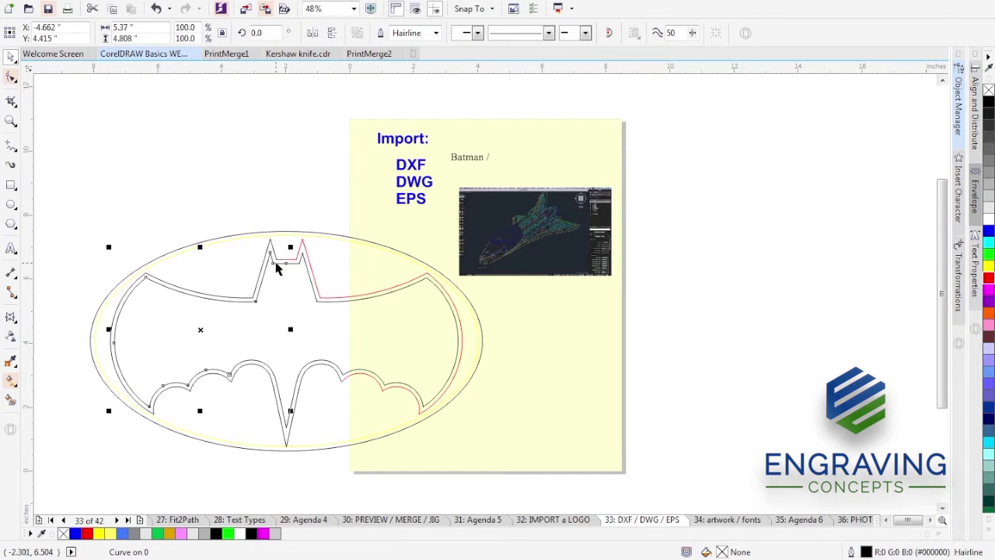
pyautogui.moveTo(277, 268); pyautogui.dragTo(267, 196)
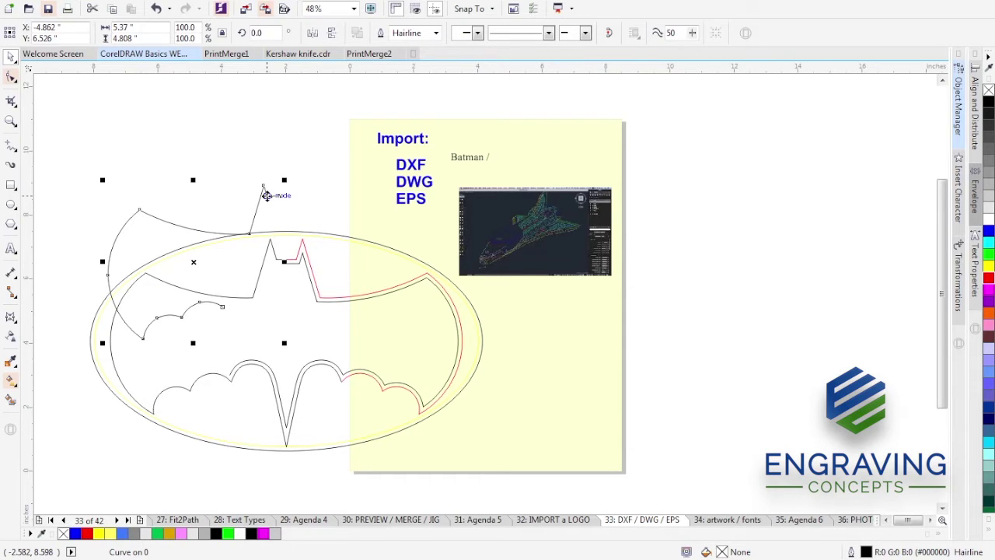
pyautogui.hotkey('ctrl', 'z')
pyautogui.click(267, 202)
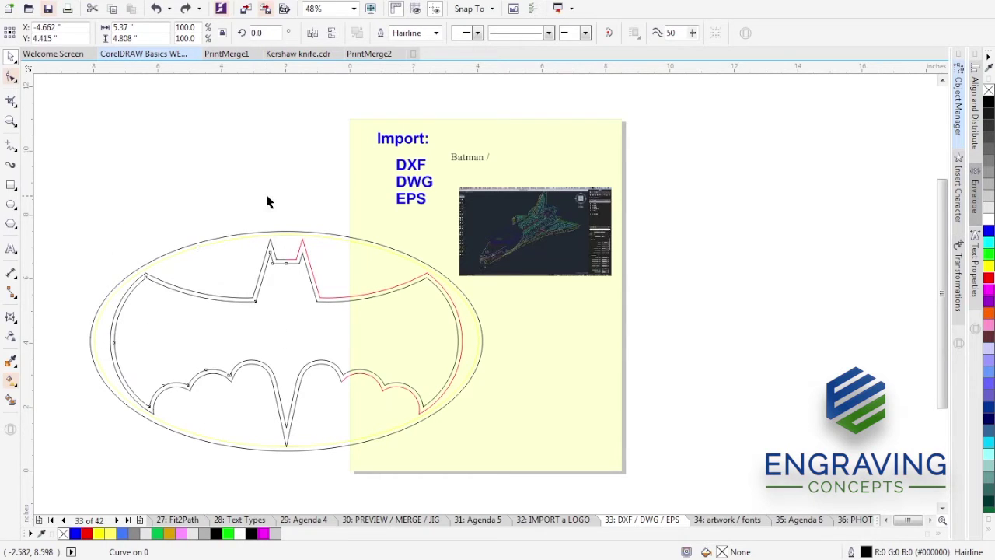
pyautogui.click(299, 259)
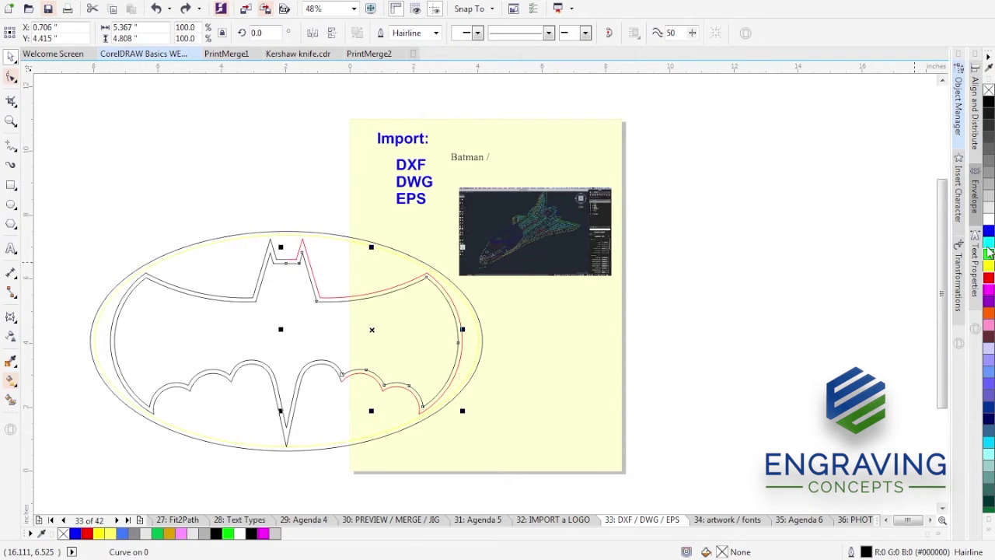
pyautogui.click(989, 104)
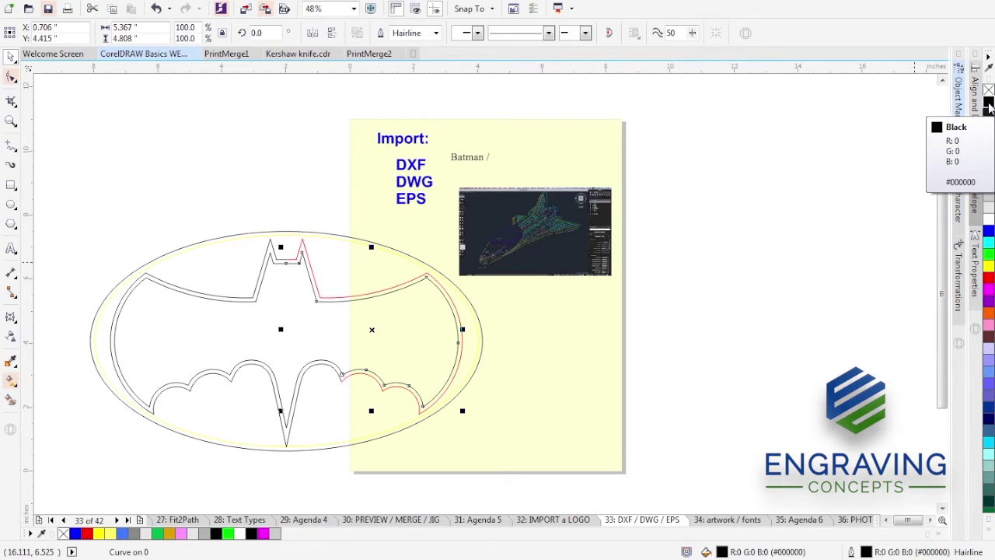
pyautogui.hotkey('ctrl', 'z')
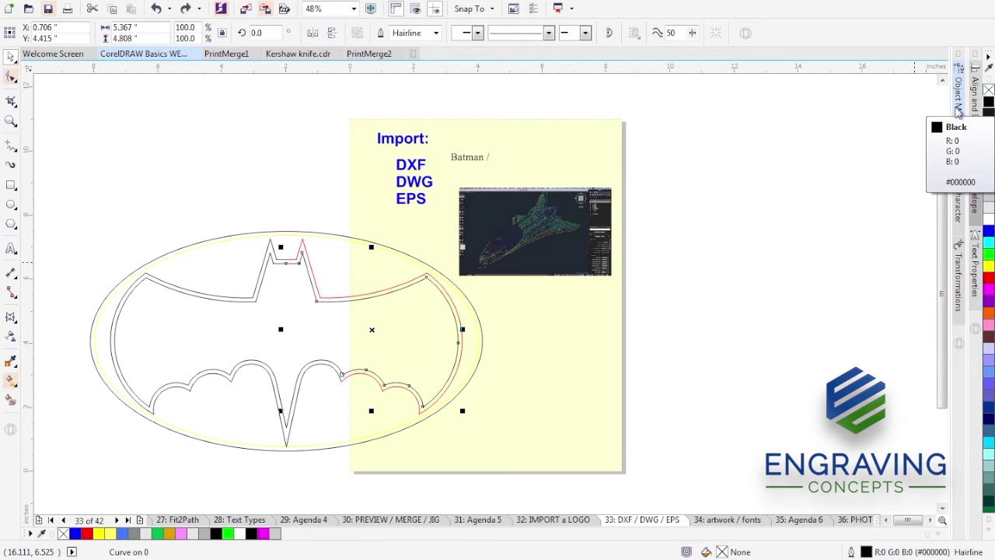
pyautogui.click(206, 198)
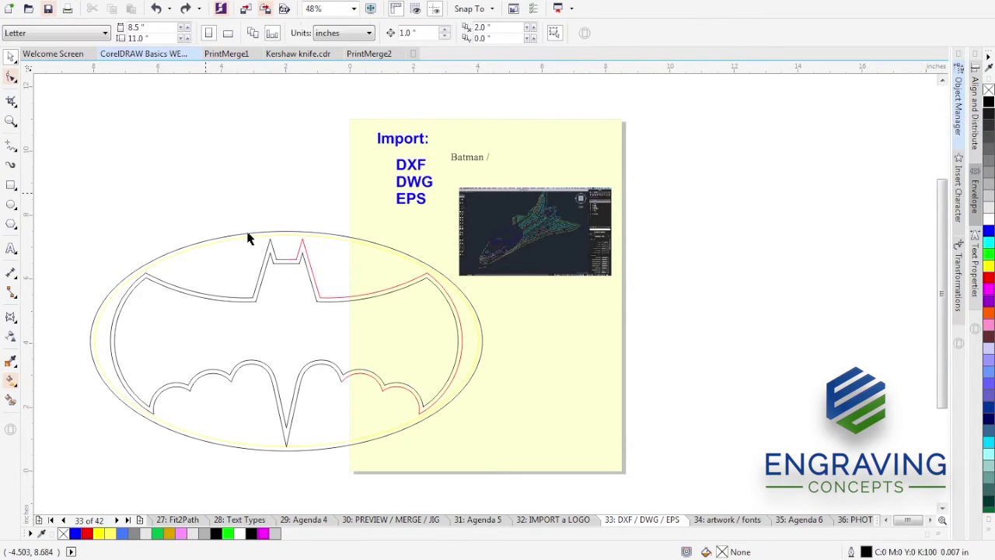
pyautogui.click(281, 269)
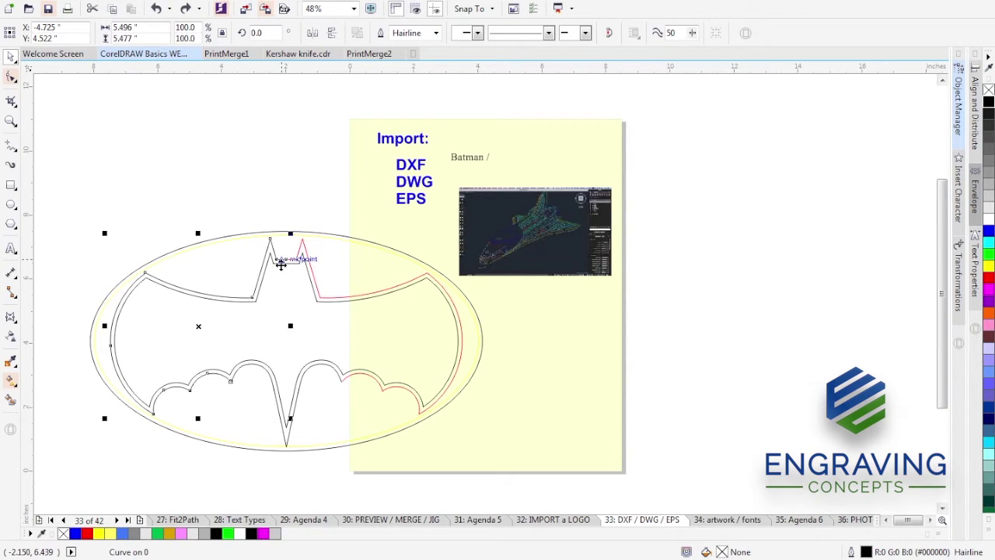
pyautogui.click(289, 180)
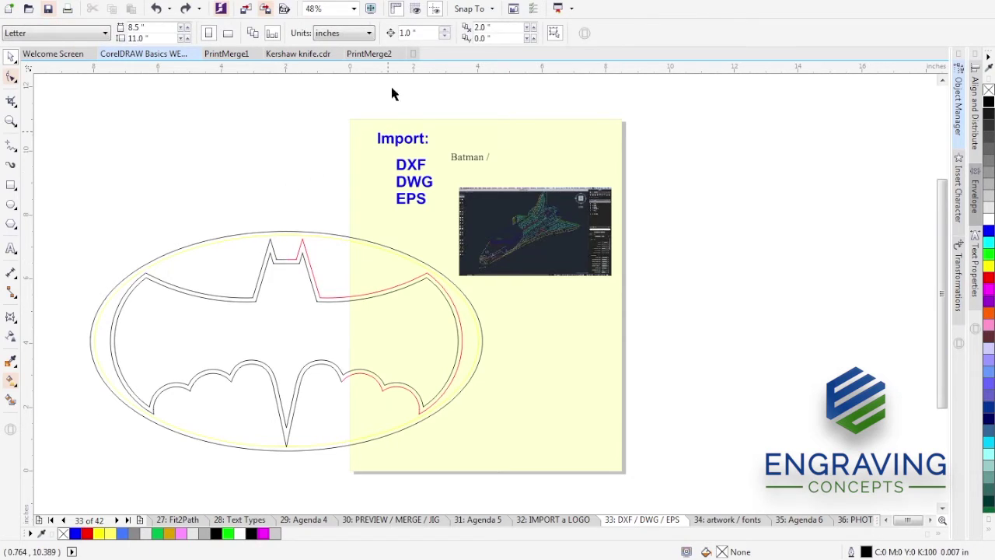
# Set the duplicate distance to 0 and duplicate the Batman curve in place.
pyautogui.doubleClick(500, 28)
pyautogui.write('0')
pyautogui.press('Return')
pyautogui.click(267, 265)
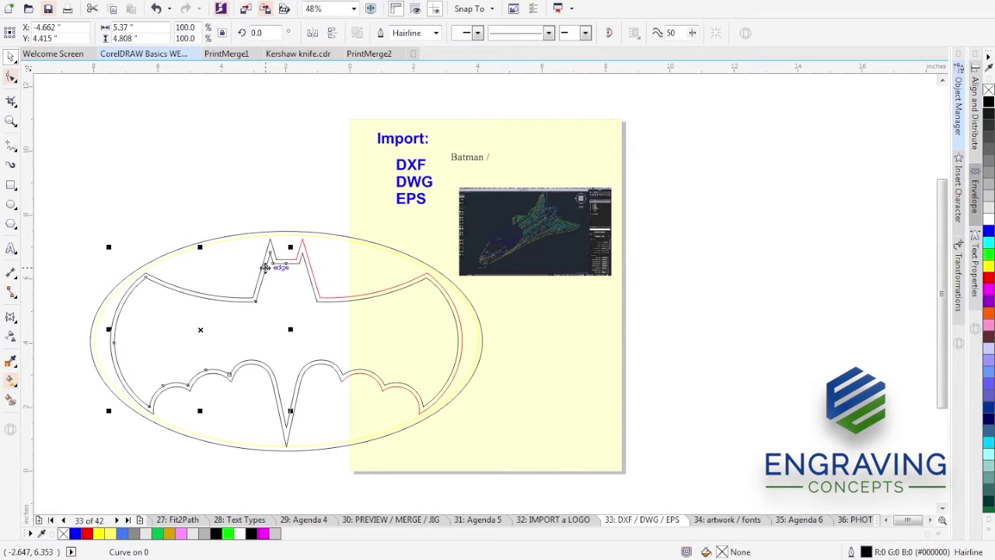
pyautogui.hotkey('ctrl', 'd')
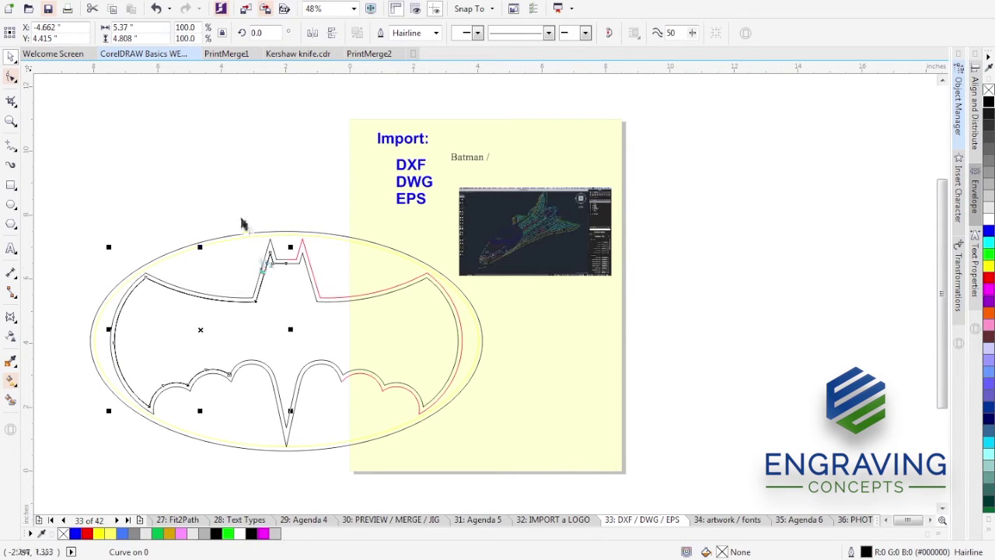
pyautogui.click(241, 224)
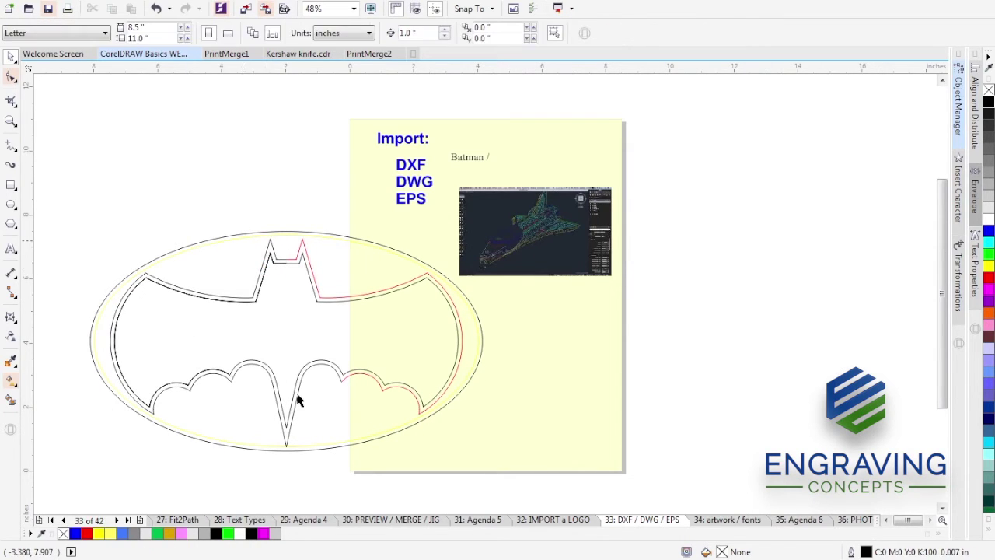
pyautogui.click(152, 399)
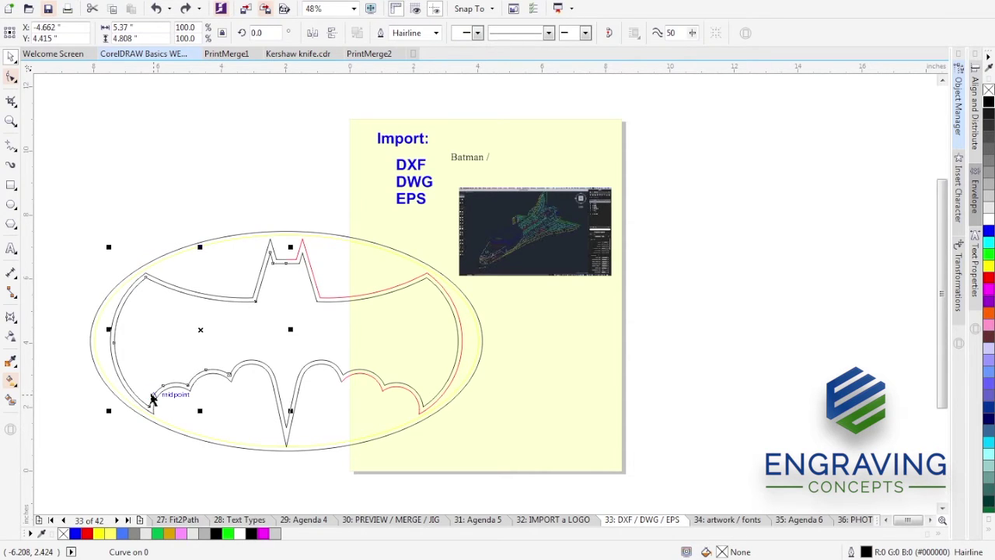
pyautogui.click(152, 399)
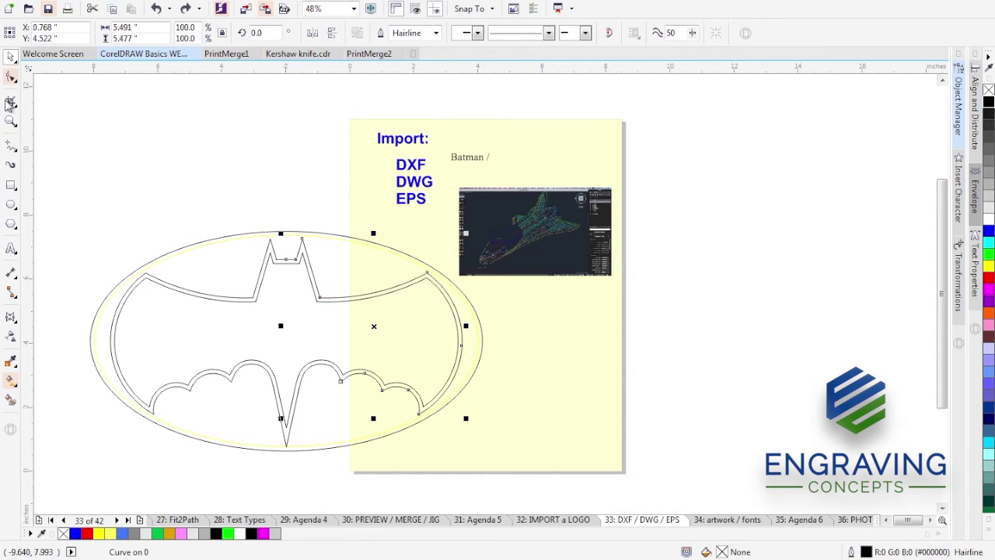
# Zoom in on the Batman and group its two selected halves.
pyautogui.click(11, 121)
pyautogui.moveTo(97, 221); pyautogui.dragTo(476, 462)
pyautogui.press('space')
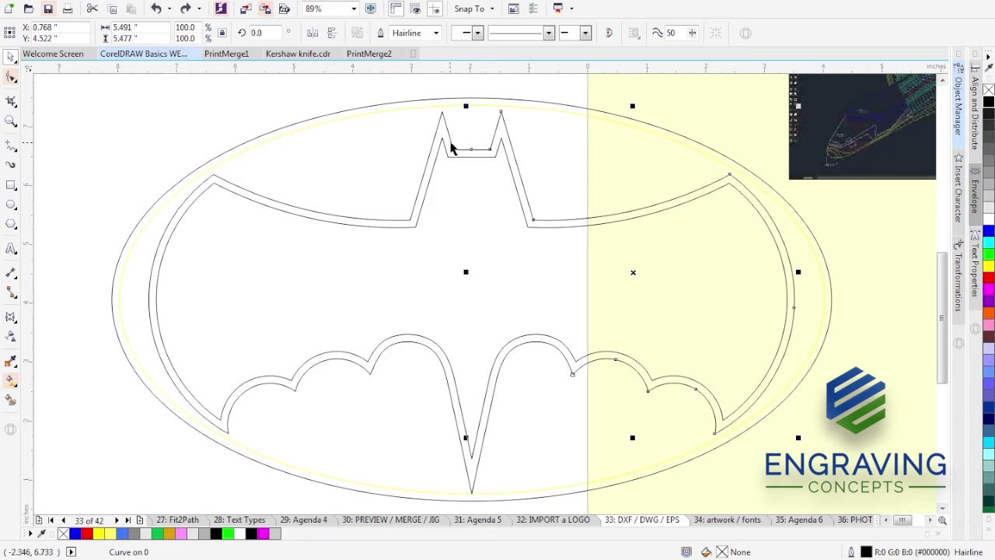
pyautogui.keyDown('shift'); pyautogui.click(452, 142); pyautogui.keyUp('shift')
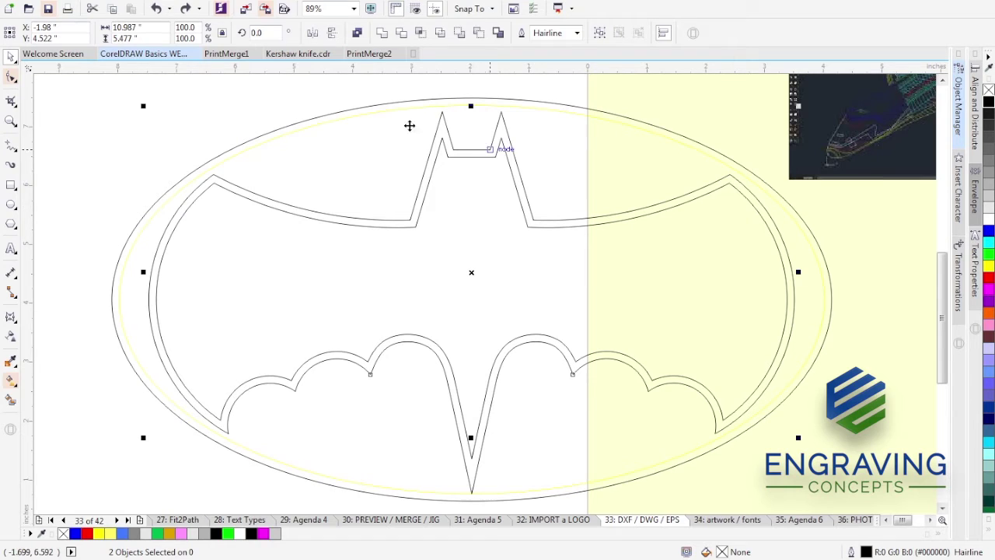
pyautogui.click(143, 5)
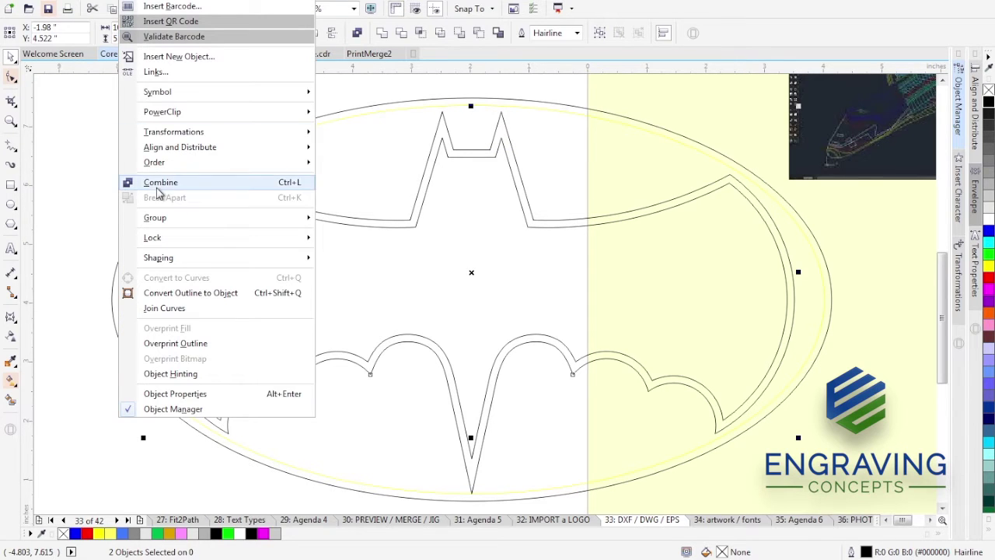
pyautogui.moveTo(161, 224)
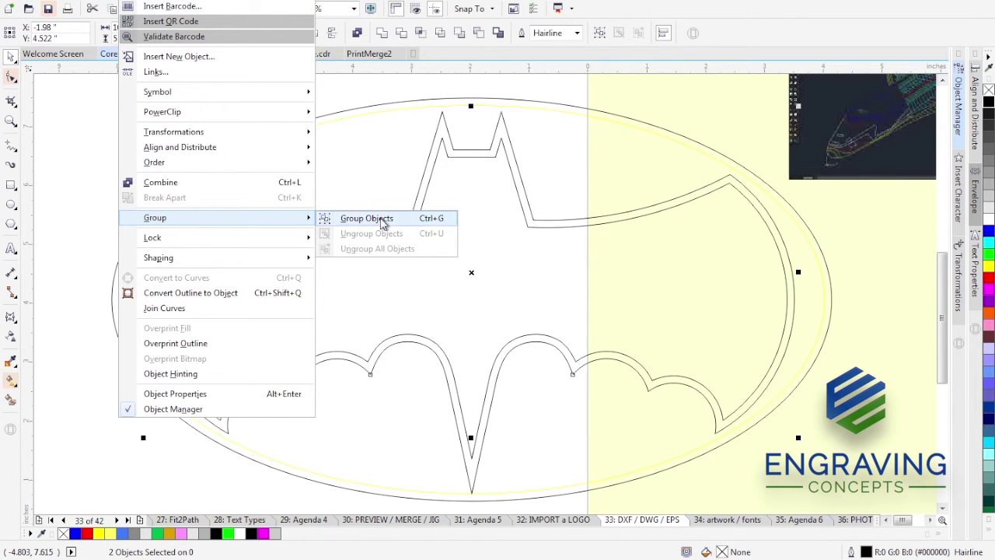
pyautogui.click(380, 219)
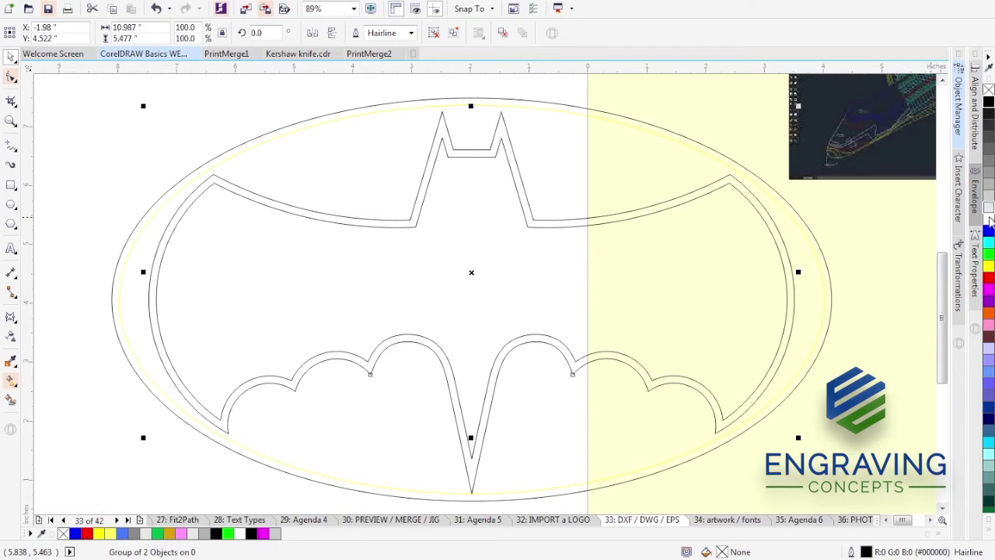
# Undo a green fill, ungroup the halves, and combine them into one curve.
pyautogui.click(988, 255)
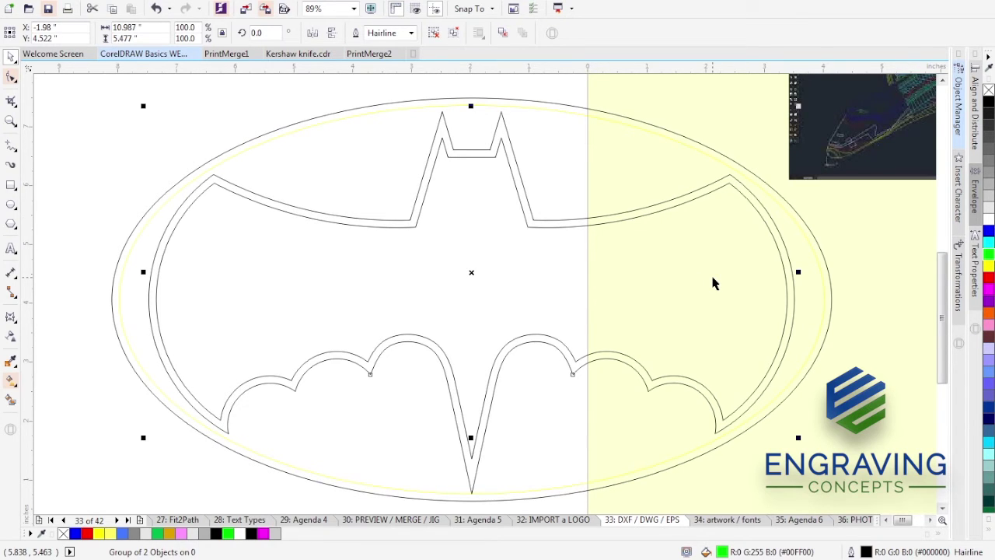
pyautogui.hotkey('ctrl', 'z')
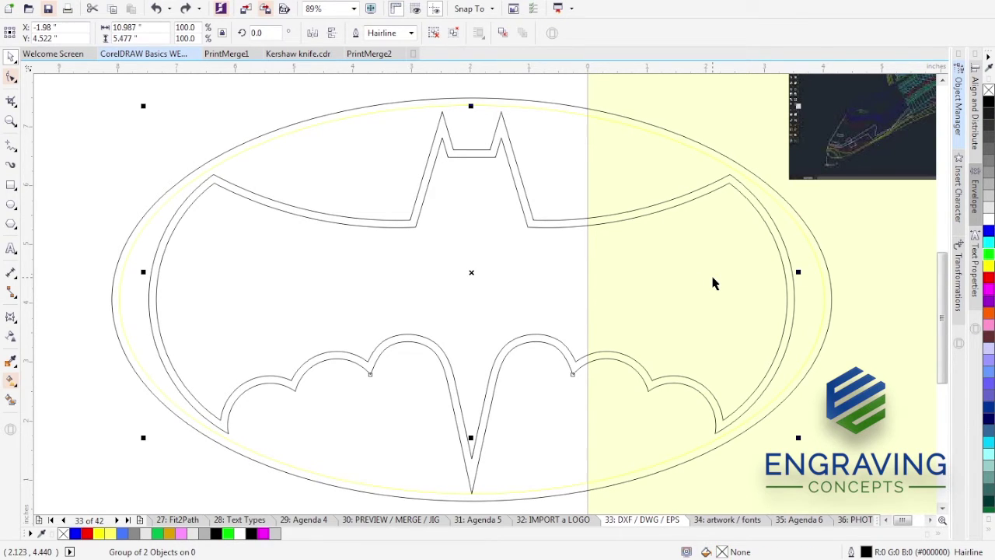
pyautogui.hotkey('ctrl', 'u')
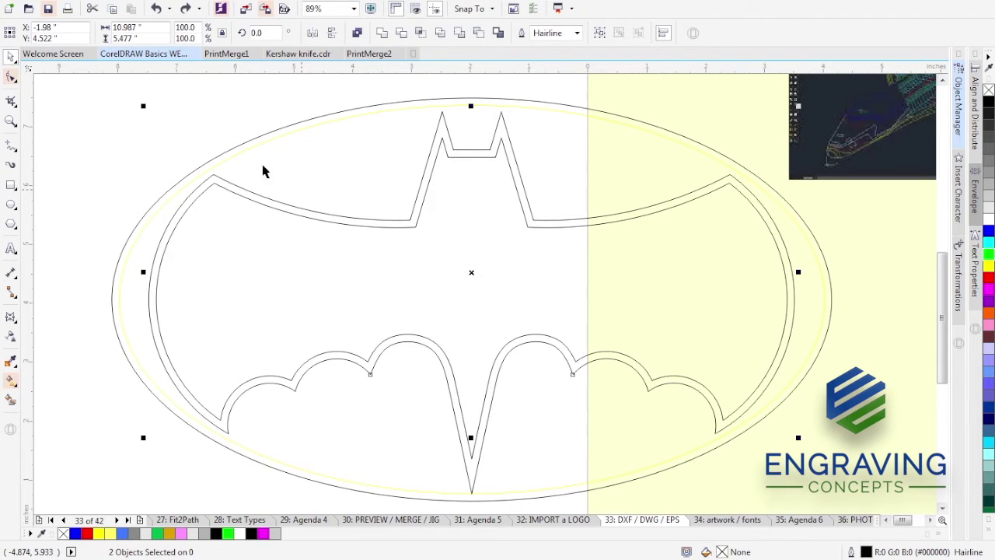
pyautogui.click(137, 1)
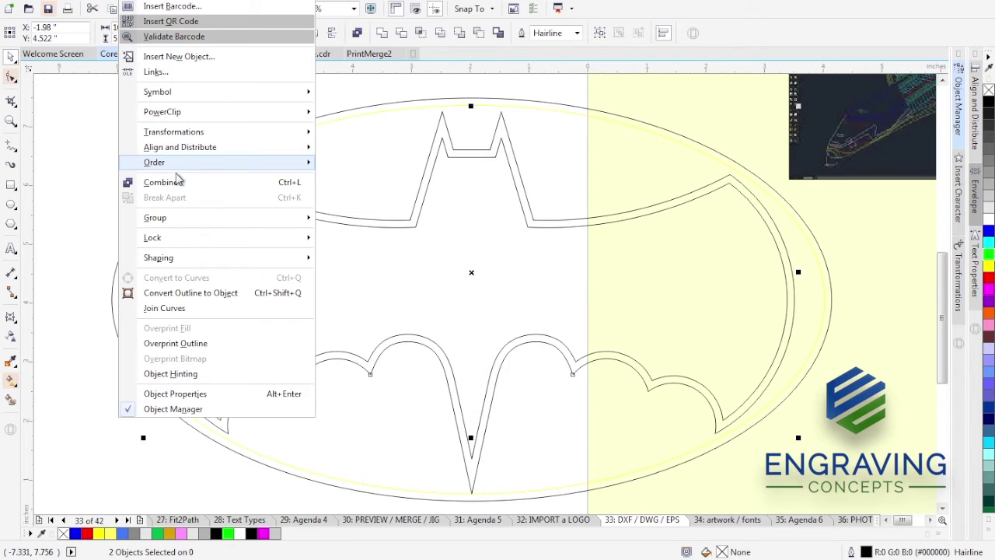
pyautogui.click(178, 182)
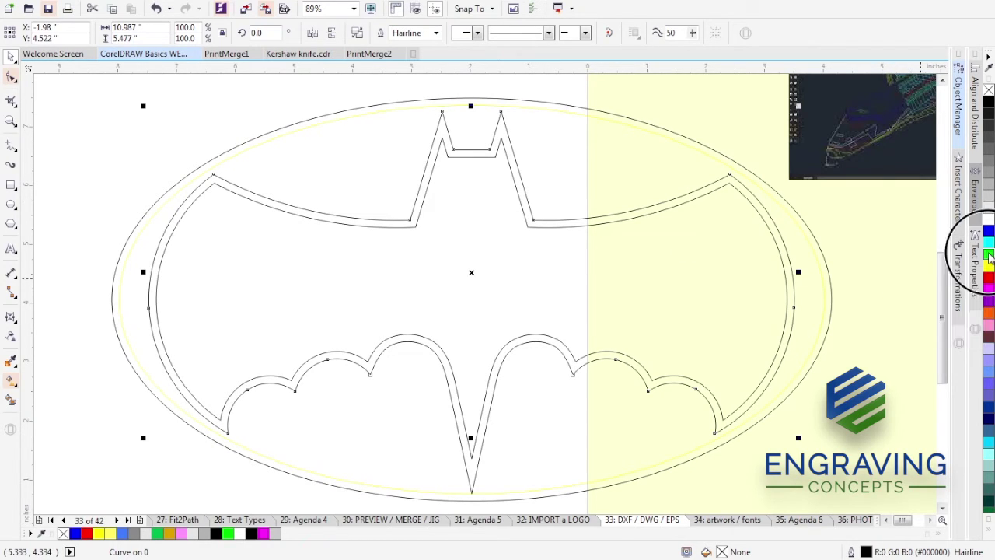
# Smart Fill the region inside the bat with bright green (C100 M0 Y100 K0).
pyautogui.click(987, 255)
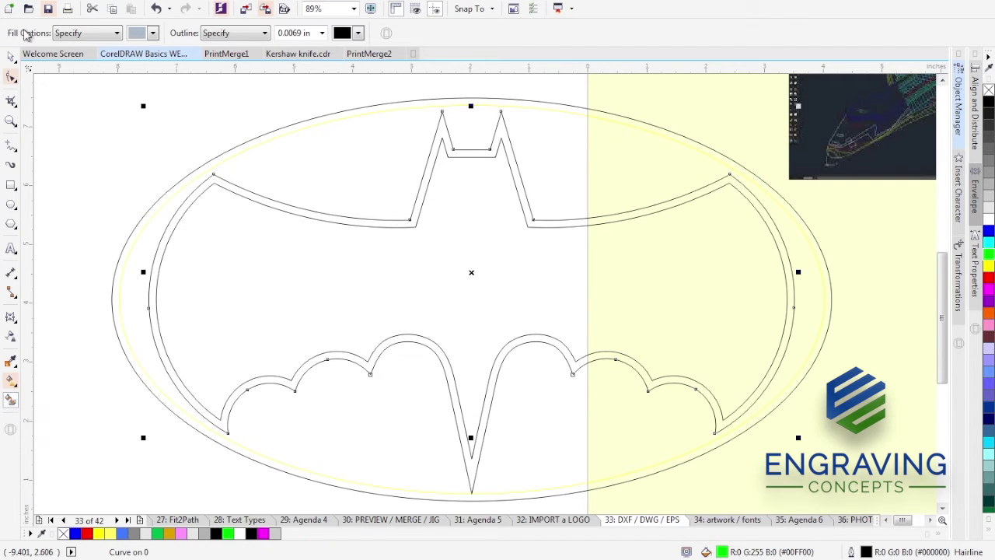
pyautogui.click(154, 34)
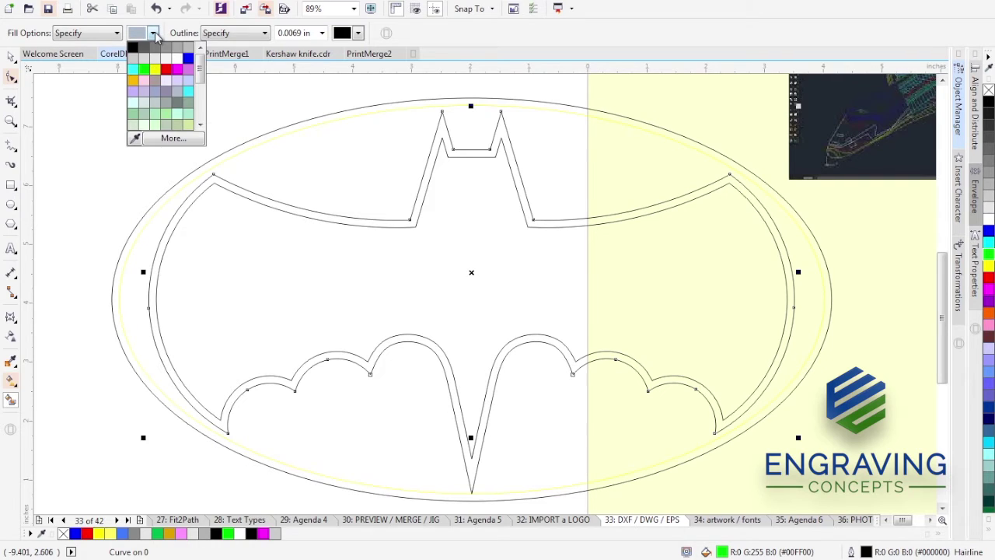
pyautogui.click(144, 69)
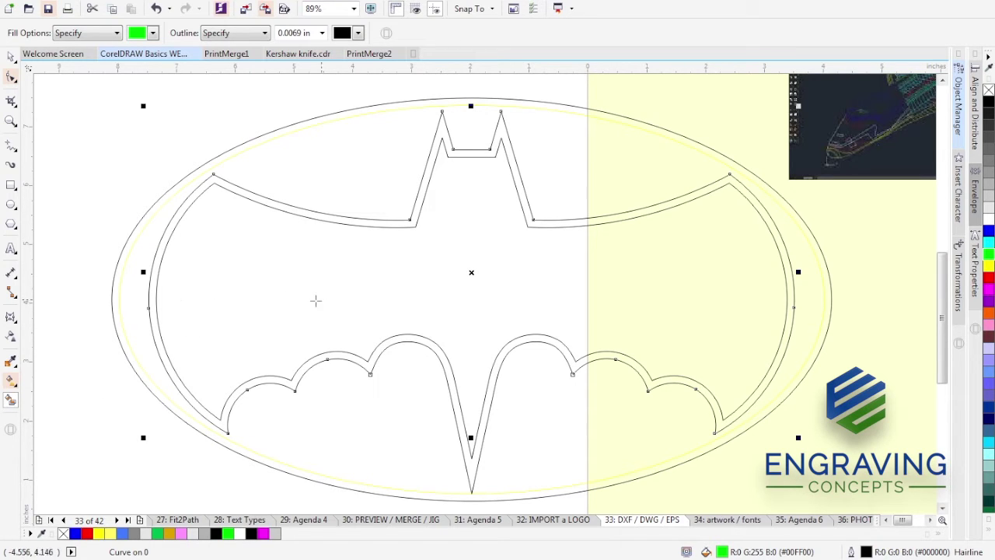
pyautogui.click(321, 284)
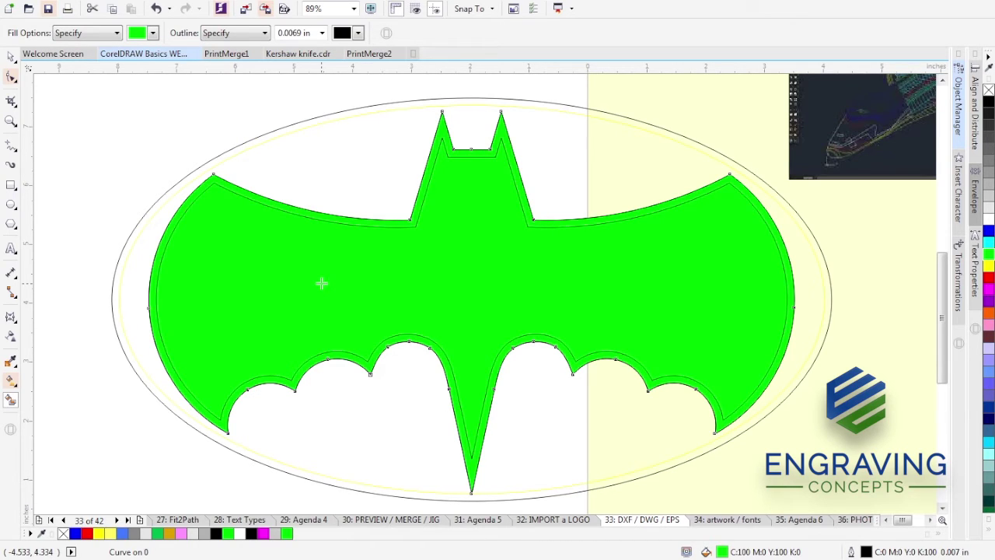
pyautogui.press('space')
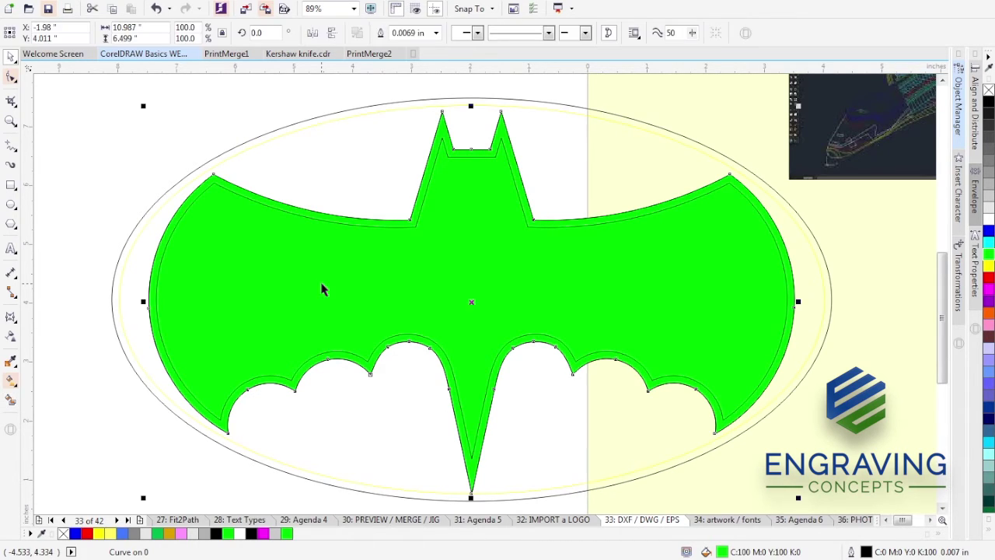
# Try moving the bat outline and ellipse, then cancel and undo those moves.
pyautogui.moveTo(391, 286); pyautogui.dragTo(301, 249)
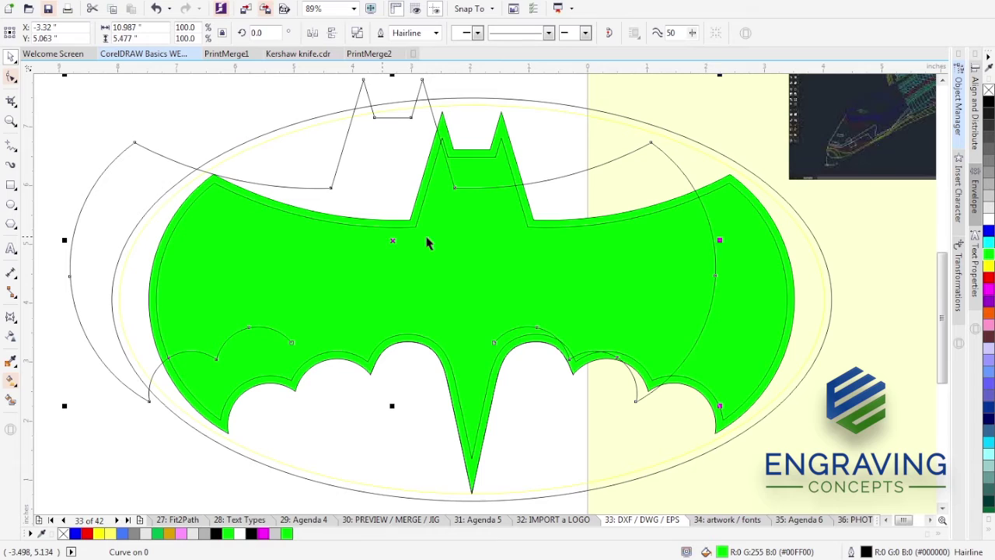
pyautogui.press('Delete')
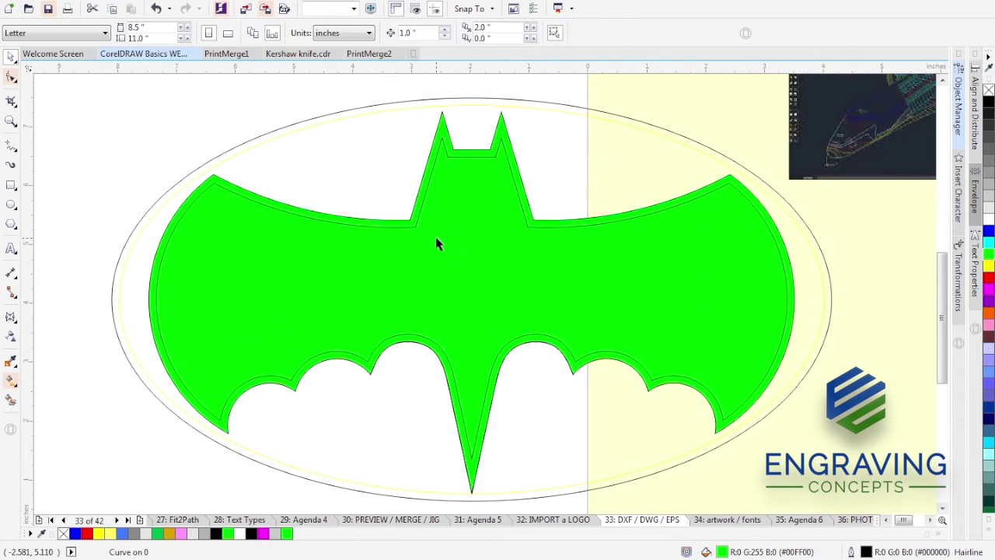
pyautogui.moveTo(520, 178); pyautogui.dragTo(610, 166)
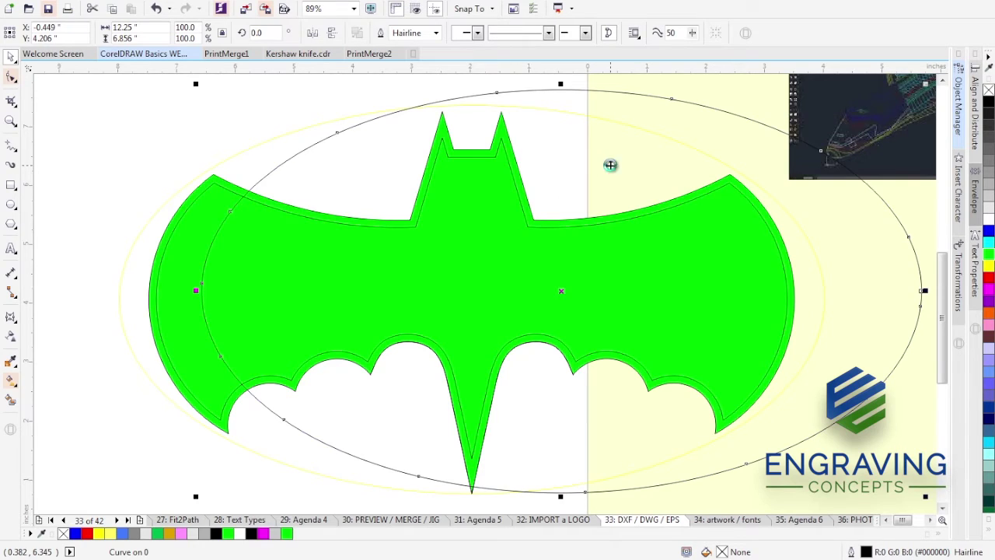
pyautogui.hotkey('ctrl', 'z')
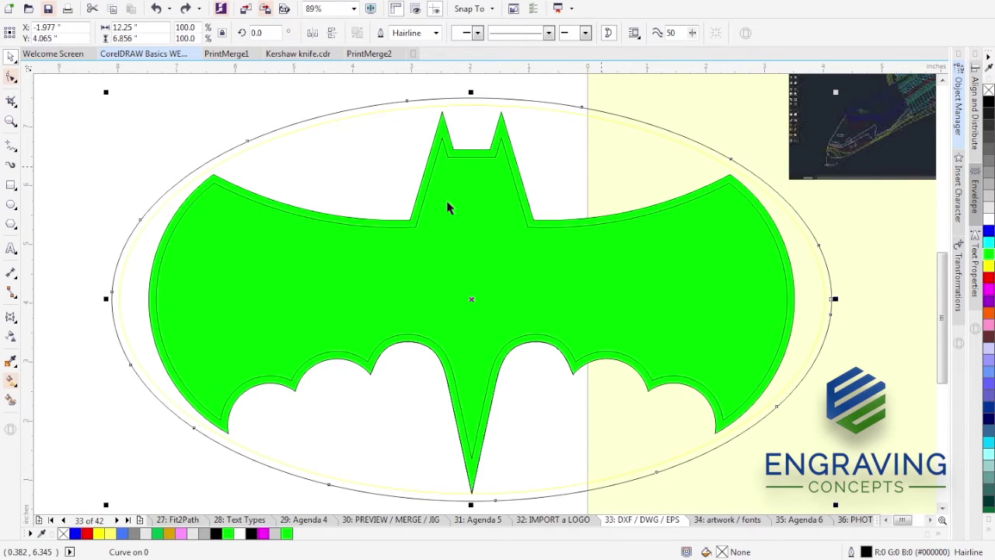
# Select the green bat in the Object Manager and drag it up and left off the outlines.
pyautogui.click(960, 122)
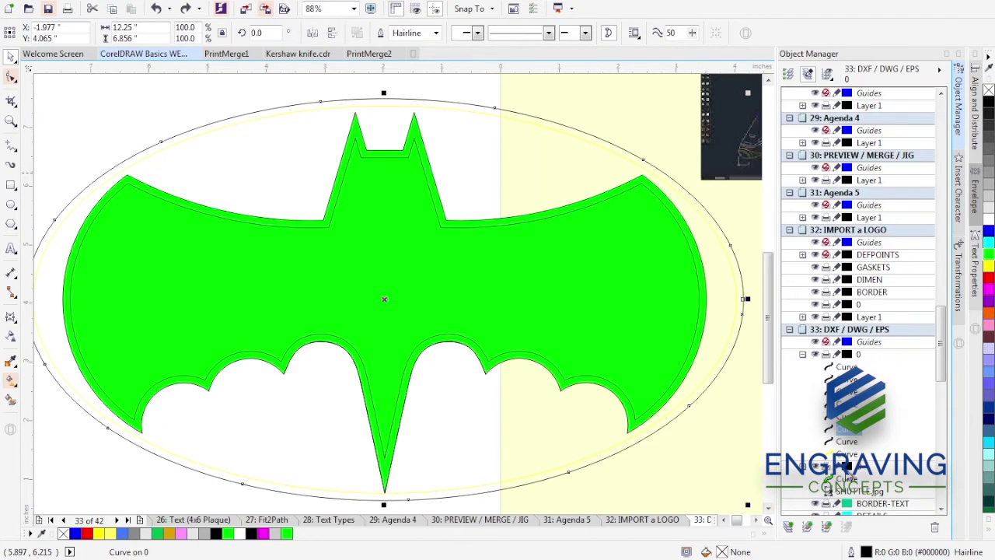
pyautogui.click(849, 479)
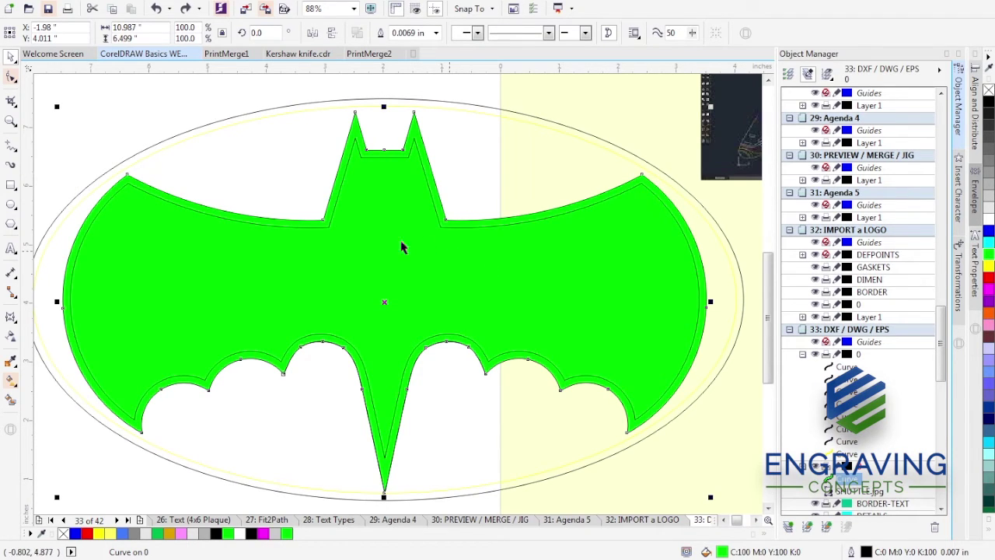
pyautogui.moveTo(384, 309); pyautogui.dragTo(342, 188)
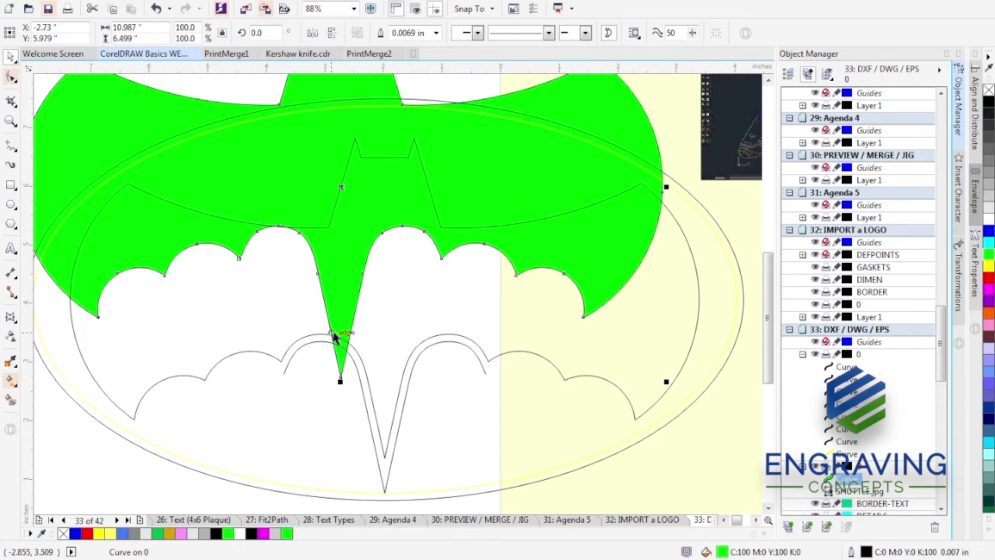
pyautogui.scroll(-3, 333, 335)
pyautogui.moveTo(300, 278); pyautogui.dragTo(657, 195)
# Create a new layer named 'LOCK Layer' on the DXF / DWG / EPS page.
pyautogui.hotkey('ctrl', 'z')
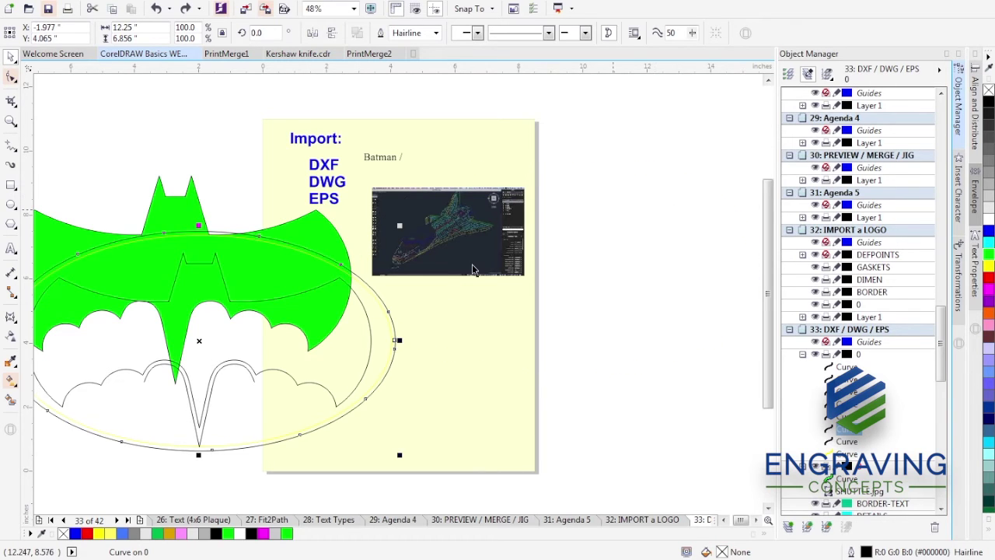
pyautogui.click(612, 321)
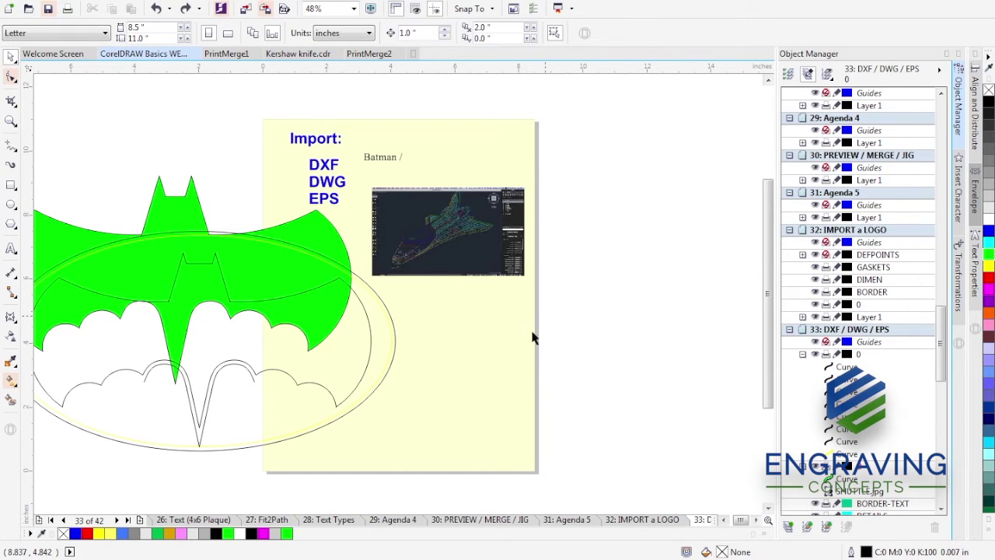
pyautogui.click(788, 529)
pyautogui.write('LOCK Layer')
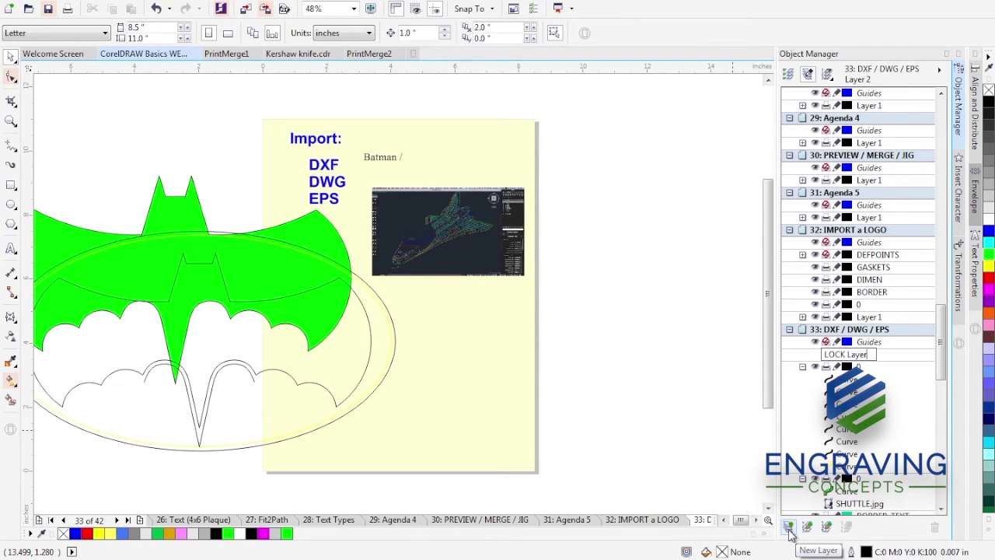
pyautogui.press('Return')
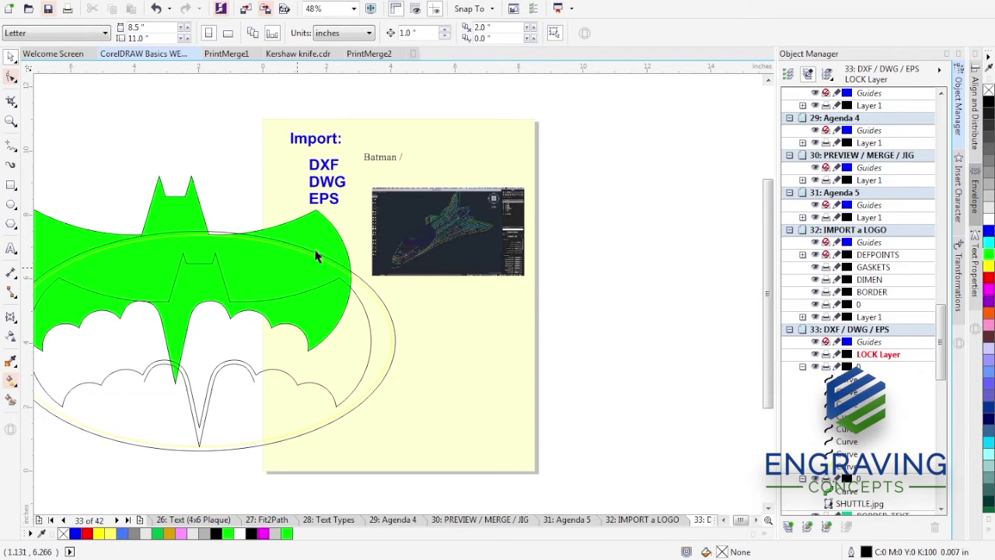
pyautogui.click(386, 317)
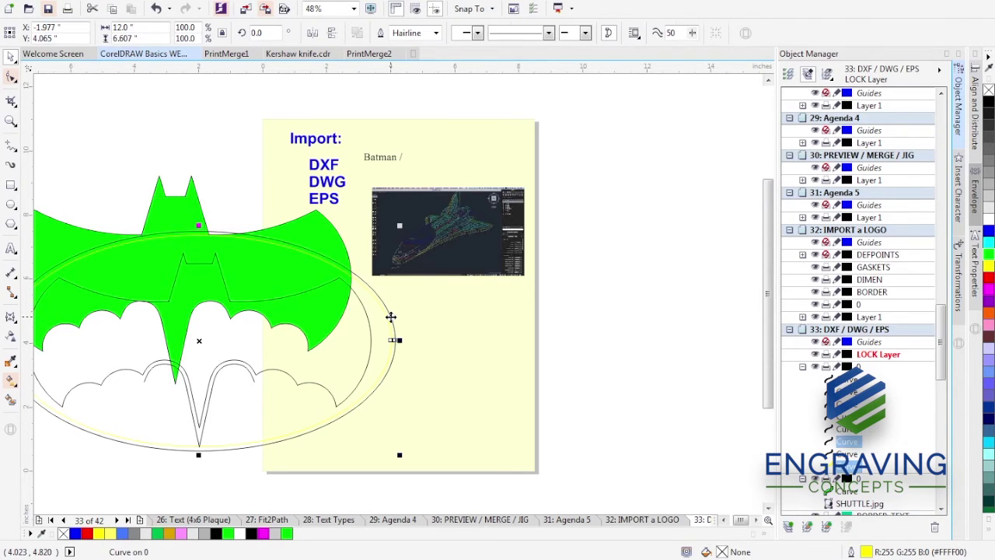
# Move both ellipse outlines onto LOCK Layer.
pyautogui.keyDown('shift'); pyautogui.click(392, 319); pyautogui.keyUp('shift')
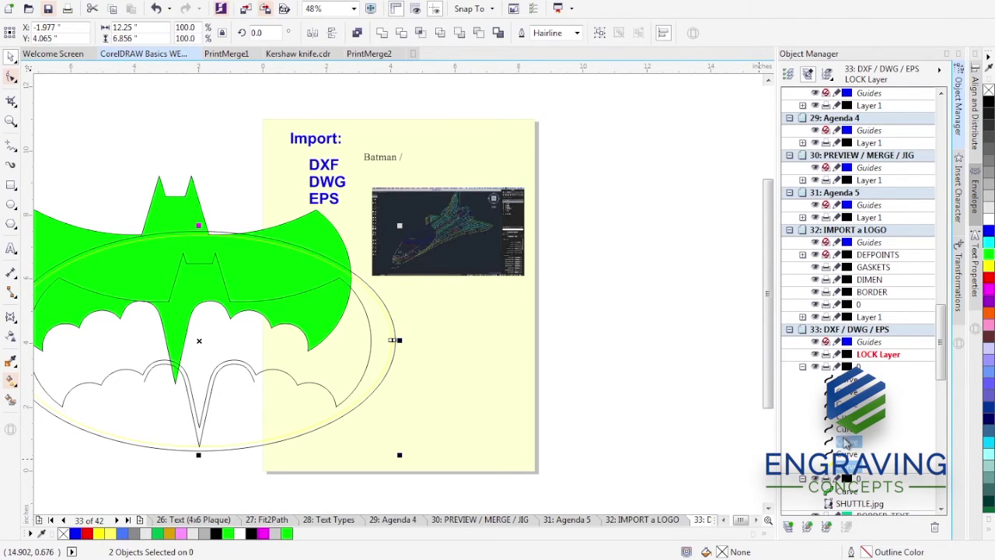
pyautogui.moveTo(845, 444); pyautogui.dragTo(863, 359)
pyautogui.press('Escape')
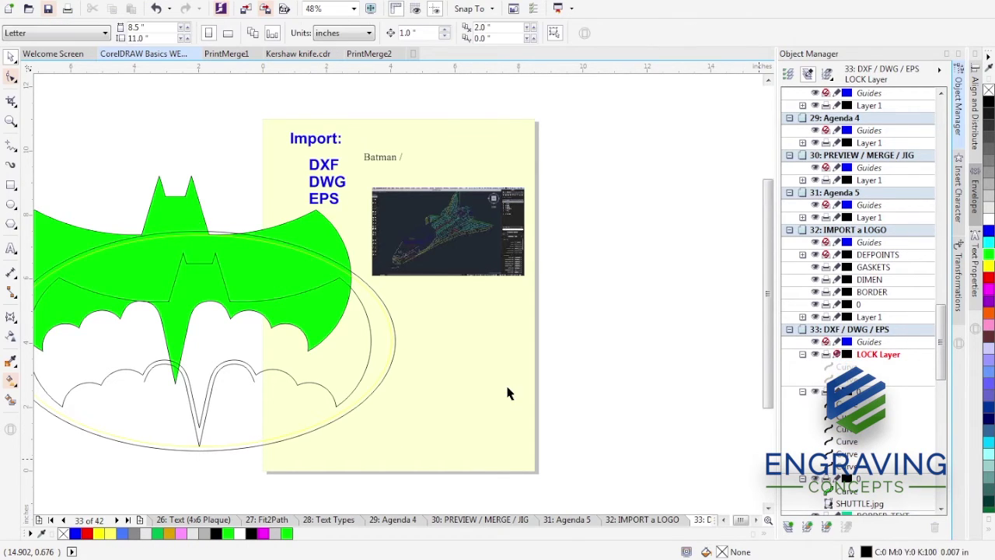
# Drag the green bat shape off to the right of the page.
pyautogui.click(360, 345)
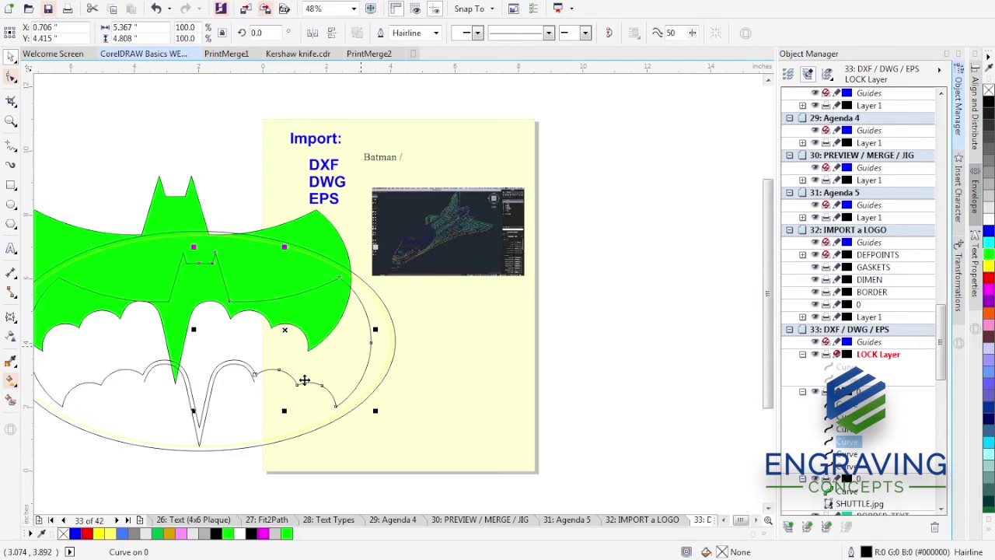
pyautogui.click(186, 216)
pyautogui.moveTo(187, 216); pyautogui.dragTo(628, 319)
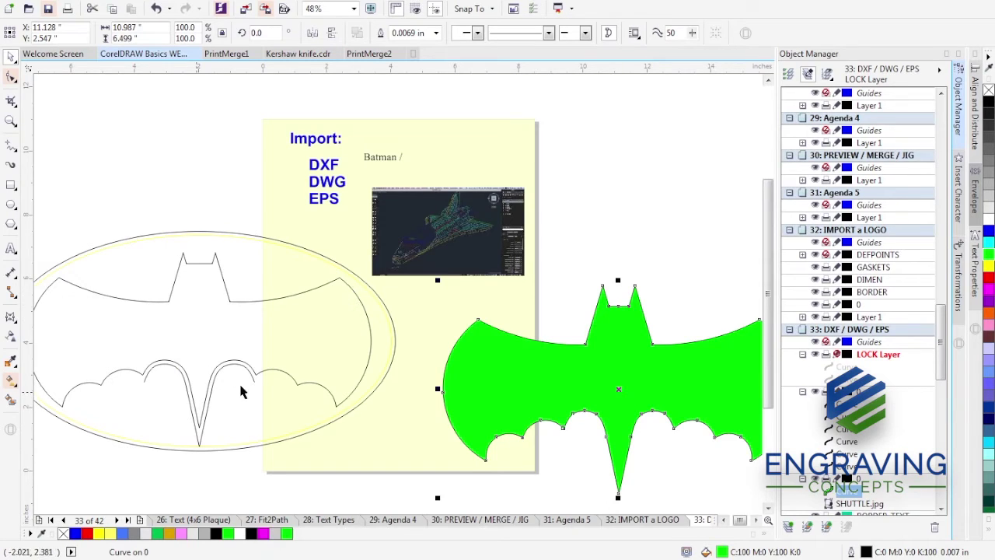
# Delete the duplicate arched curve and the larger bat outline curve inside the oval.
pyautogui.click(161, 365)
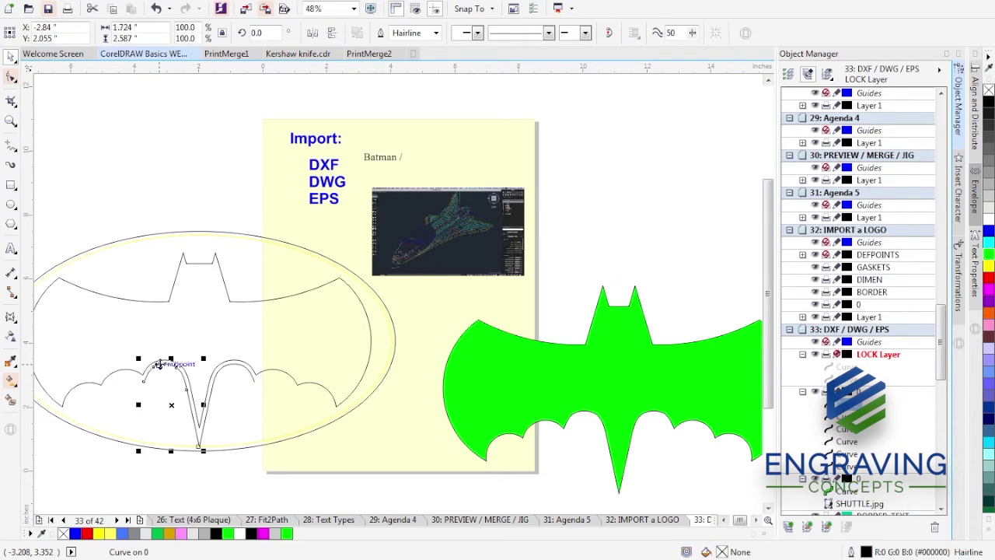
pyautogui.press('Escape')
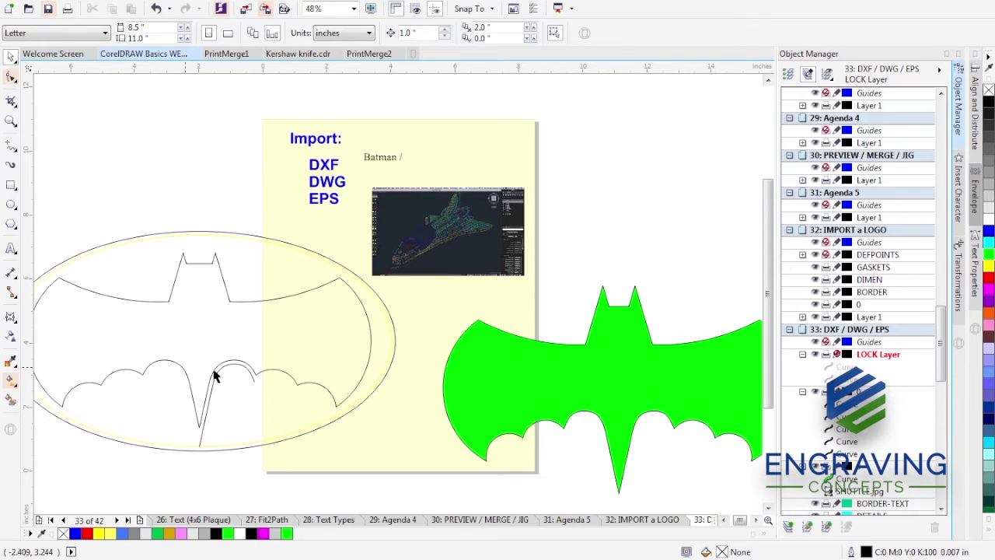
pyautogui.click(218, 377)
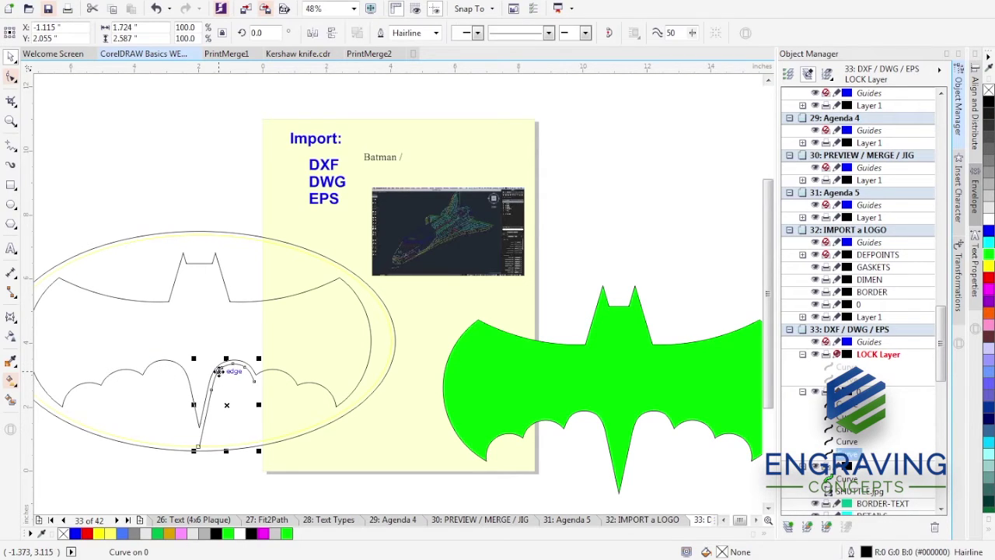
pyautogui.press('Delete')
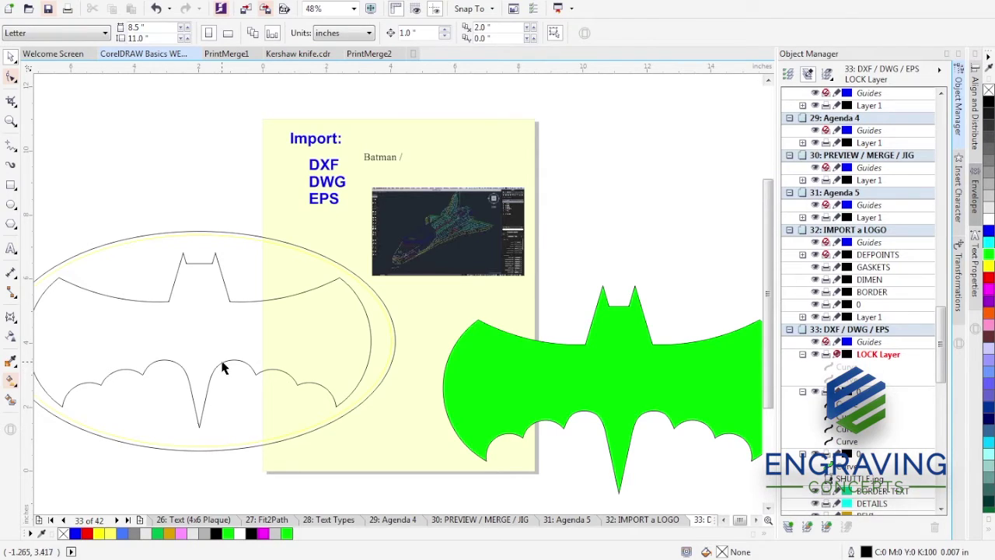
pyautogui.click(221, 362)
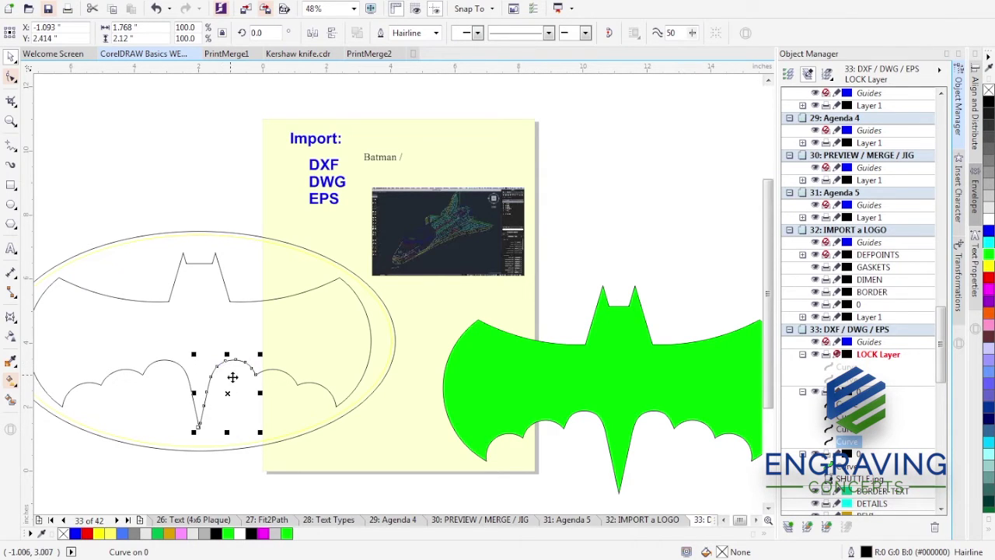
pyautogui.click(281, 372)
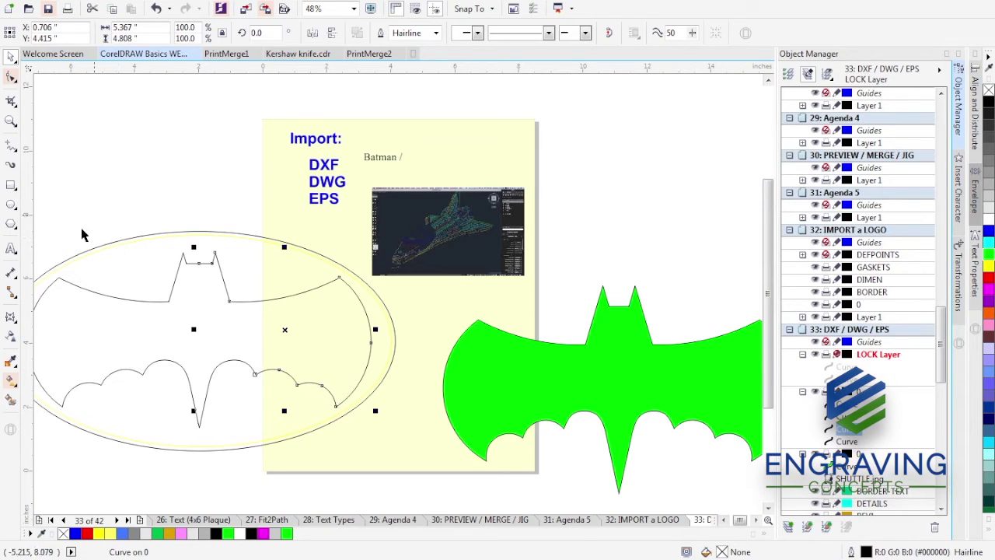
pyautogui.click(725, 521)
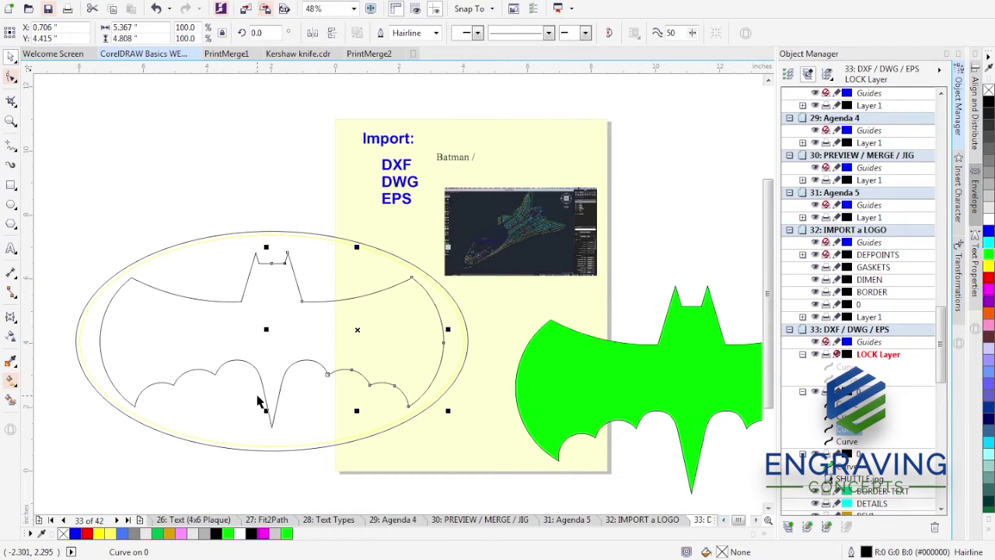
pyautogui.press('Delete')
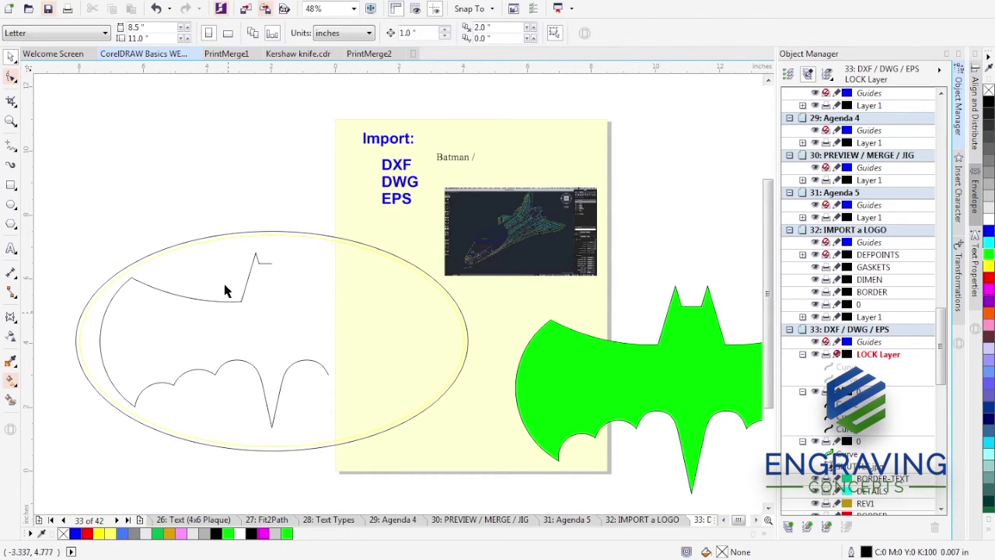
# Marquee-select the remaining black batman curves and delete them, then select the green bat.
pyautogui.moveTo(74, 210); pyautogui.dragTo(347, 479)
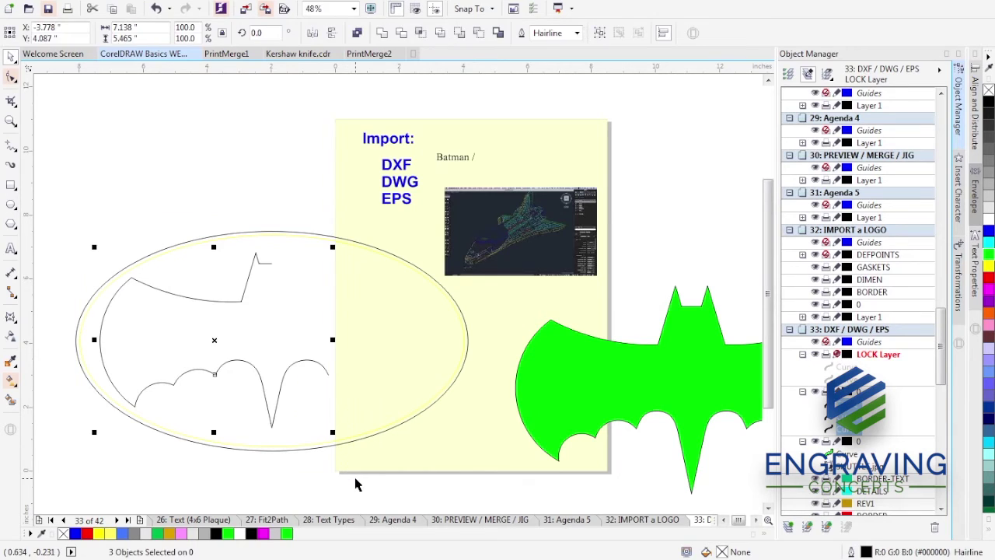
pyautogui.press('Delete')
pyautogui.click(591, 356)
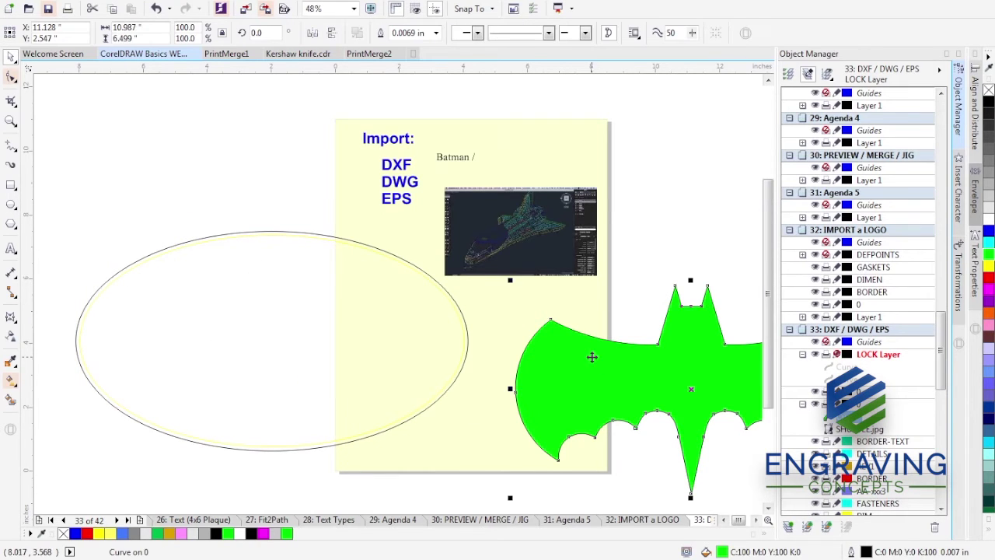
# Drag the green bat up and slightly left over the top of the page, then deselect.
pyautogui.moveTo(528, 357); pyautogui.dragTo(459, 124)
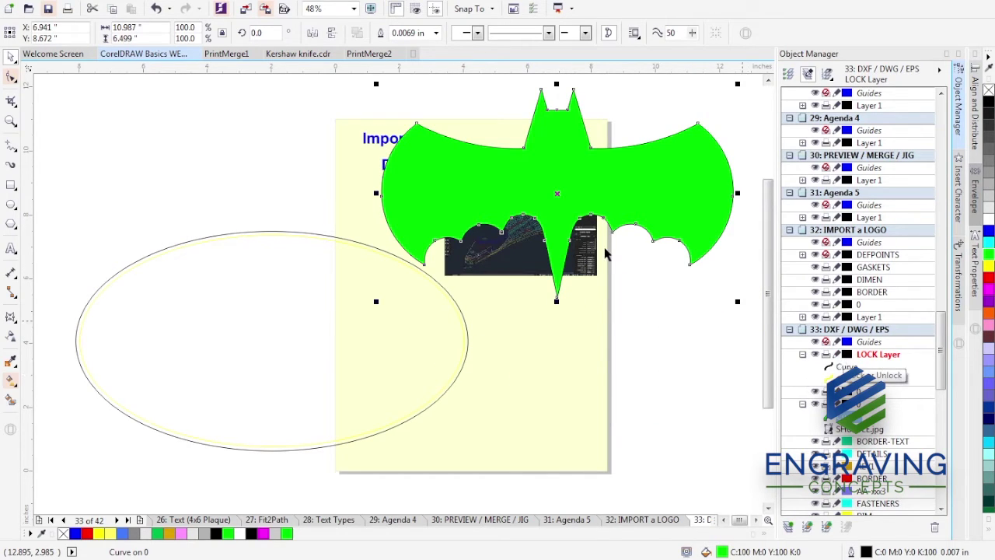
pyautogui.keyDown('shift'); pyautogui.click(277, 232); pyautogui.keyUp('shift')
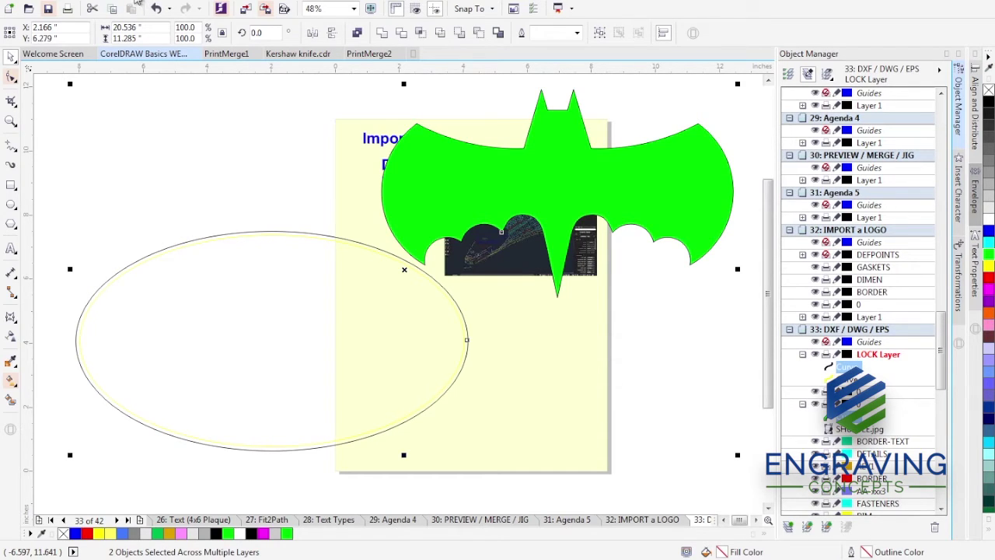
pyautogui.click(397, 182)
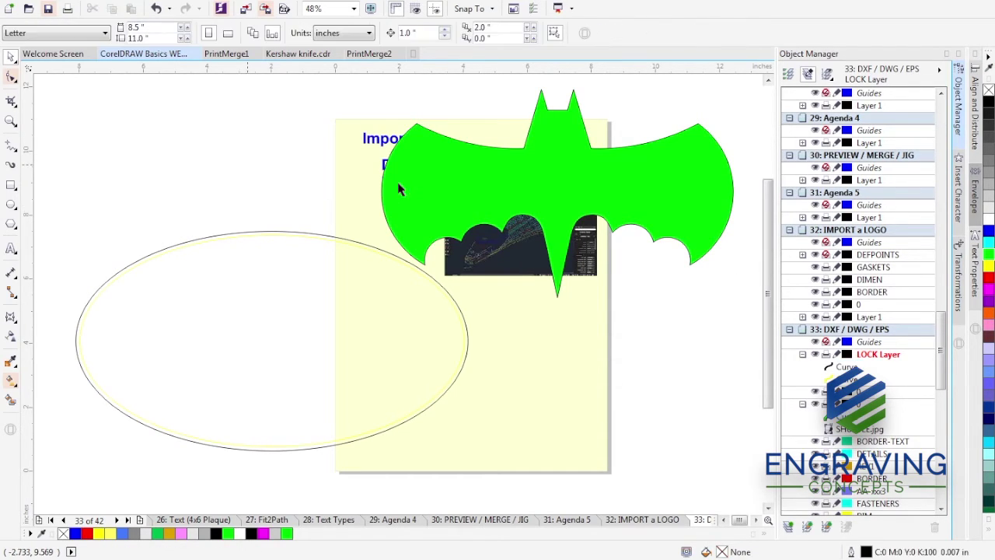
pyautogui.moveTo(376, 170); pyautogui.dragTo(374, 146)
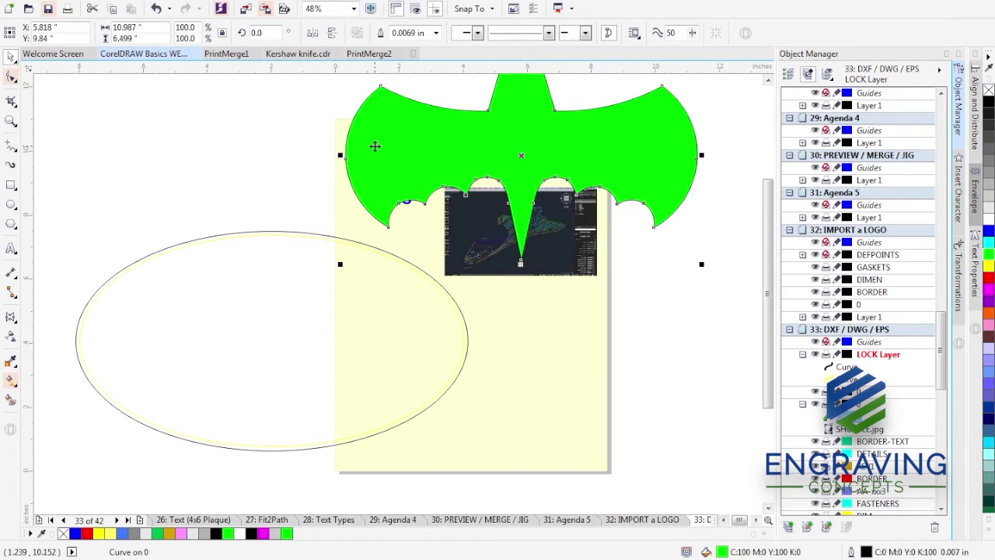
pyautogui.keyDown('shift'); pyautogui.click(255, 231); pyautogui.keyUp('shift')
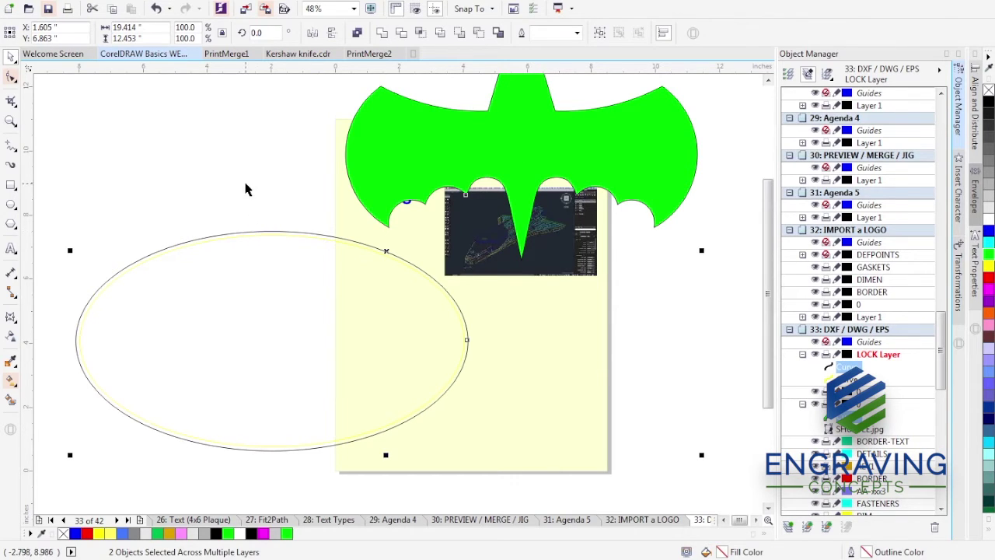
pyautogui.click(297, 178)
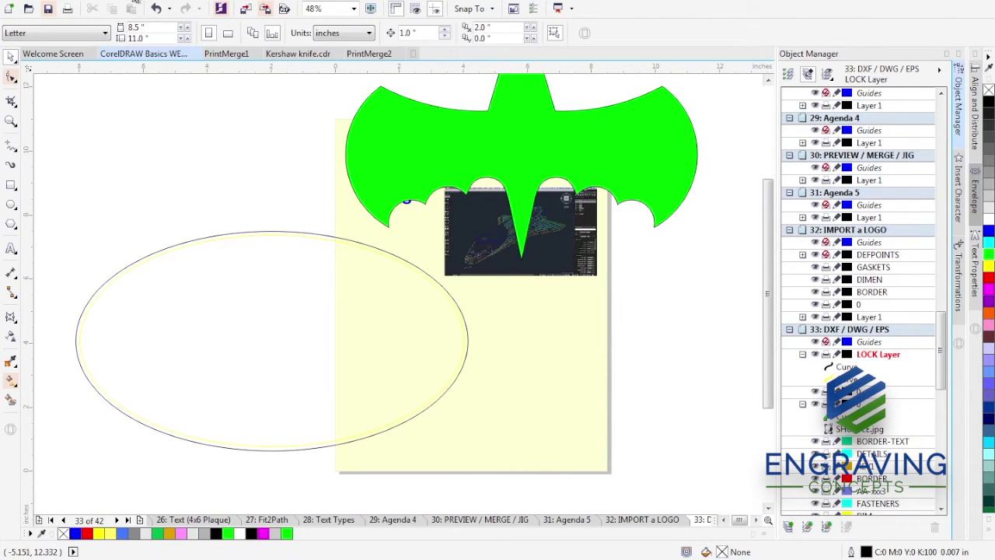
pyautogui.click(134, 2)
pyautogui.moveTo(175, 151)
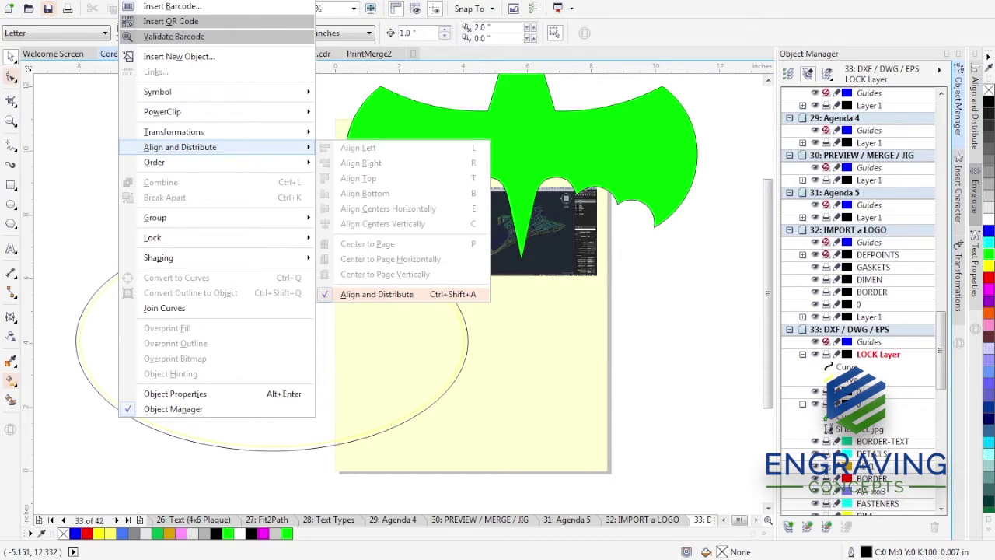
pyautogui.click(584, 237)
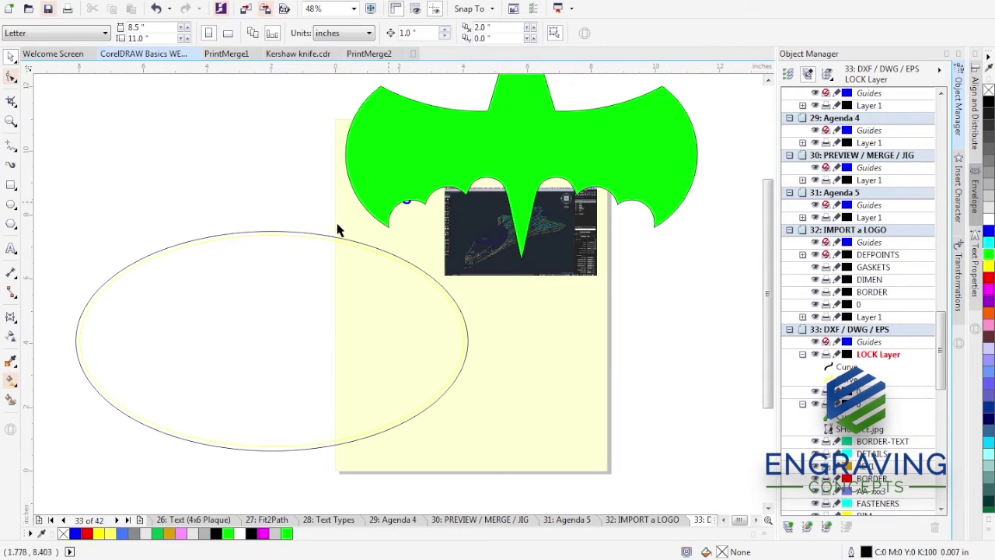
pyautogui.click(385, 193)
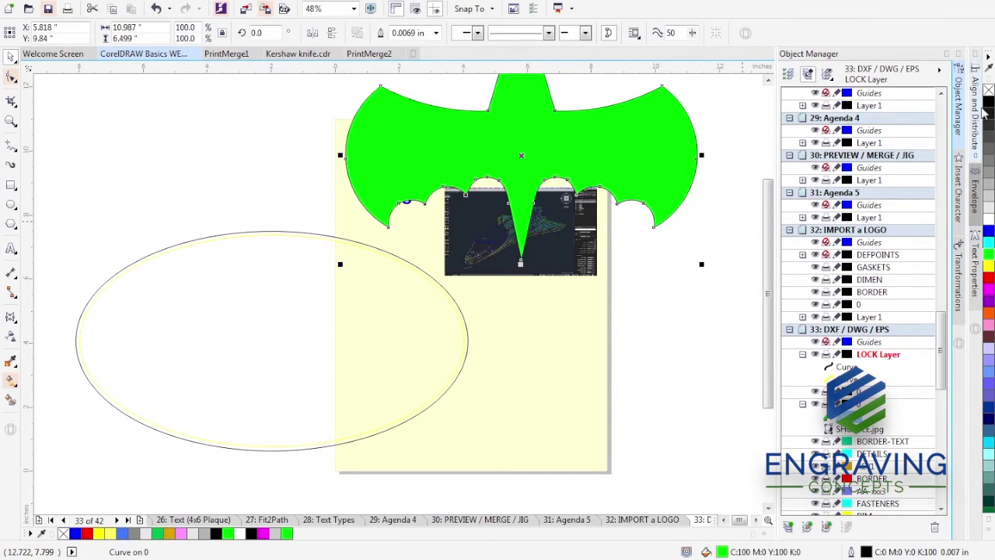
# Fill the bat solid black and align its centre to the oval's centre, vertically and horizontally.
pyautogui.click(988, 105)
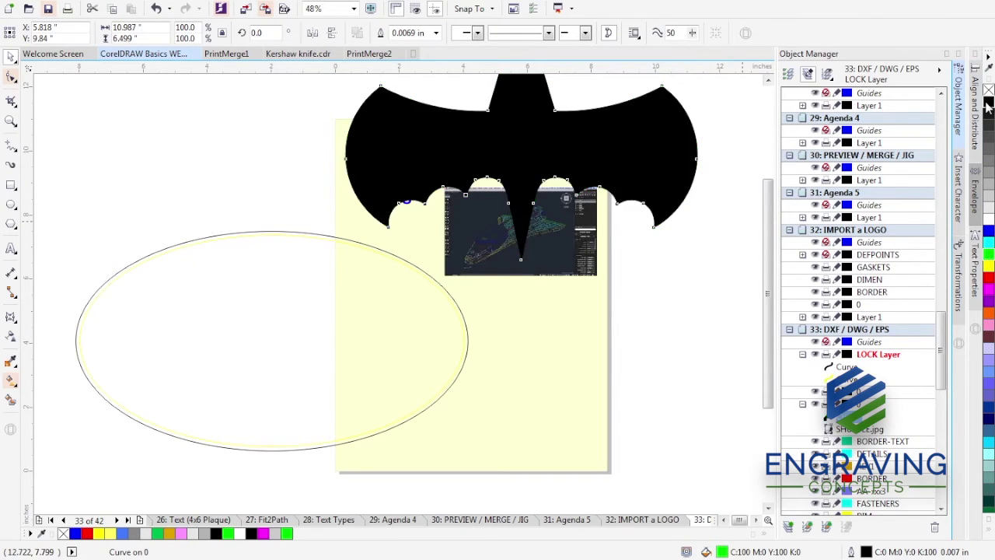
pyautogui.keyDown('shift'); pyautogui.click(262, 236); pyautogui.keyUp('shift')
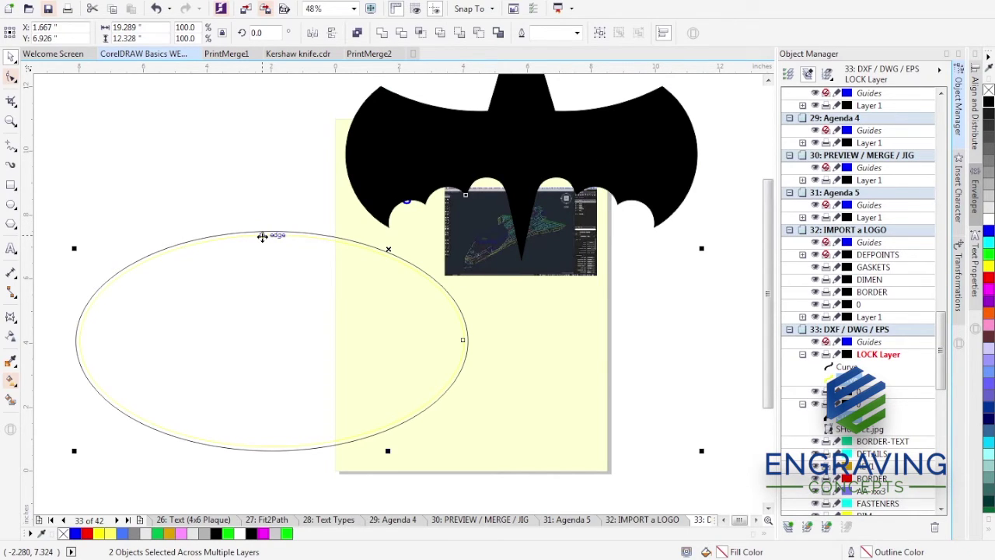
pyautogui.press('c')
pyautogui.press('e')
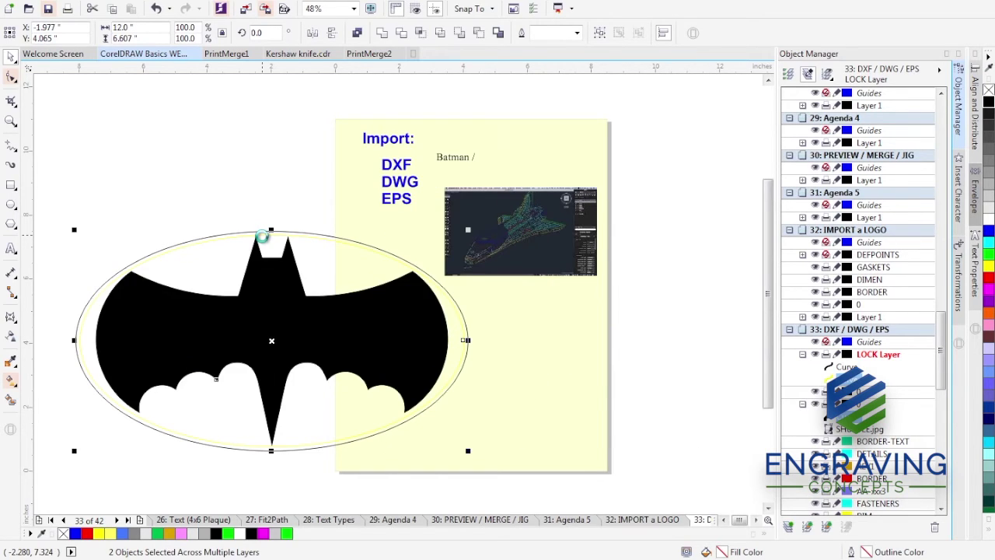